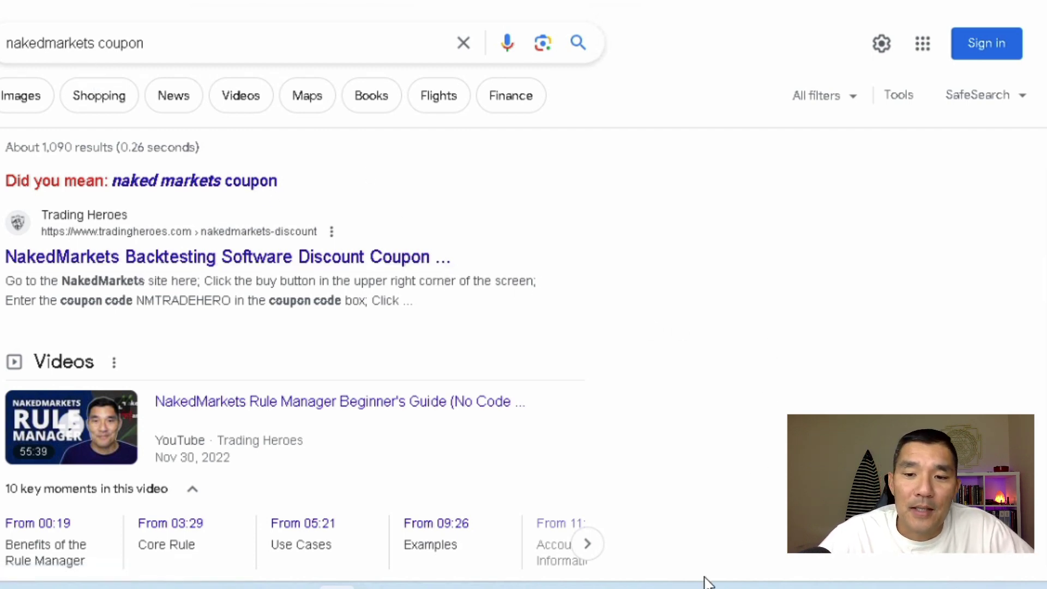
Show the empty Naked Markets platform window, then go back to the NakedMarkets site in the browser
click(754, 511)
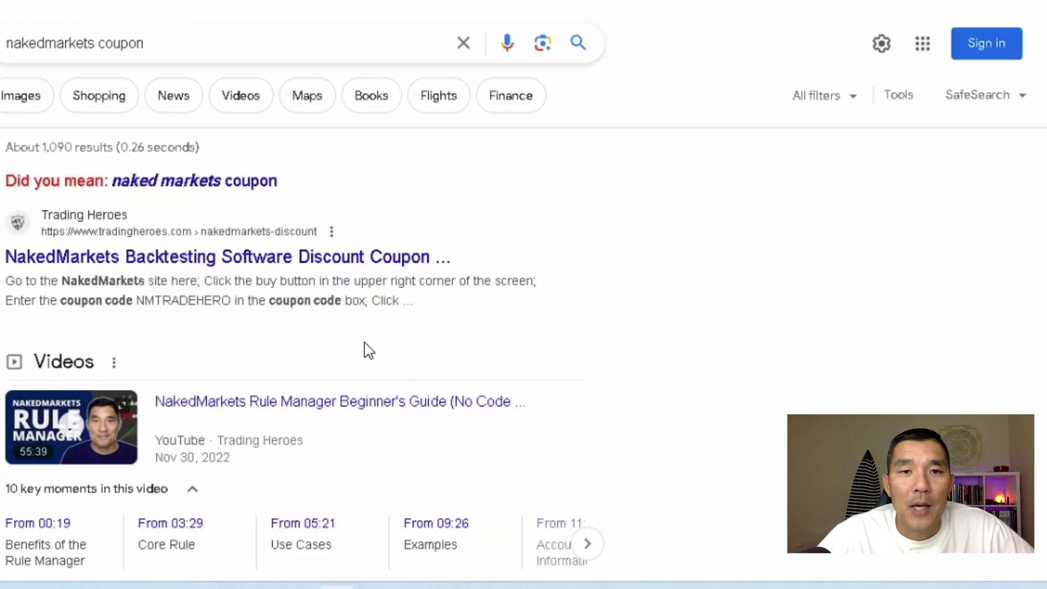
click(349, 585)
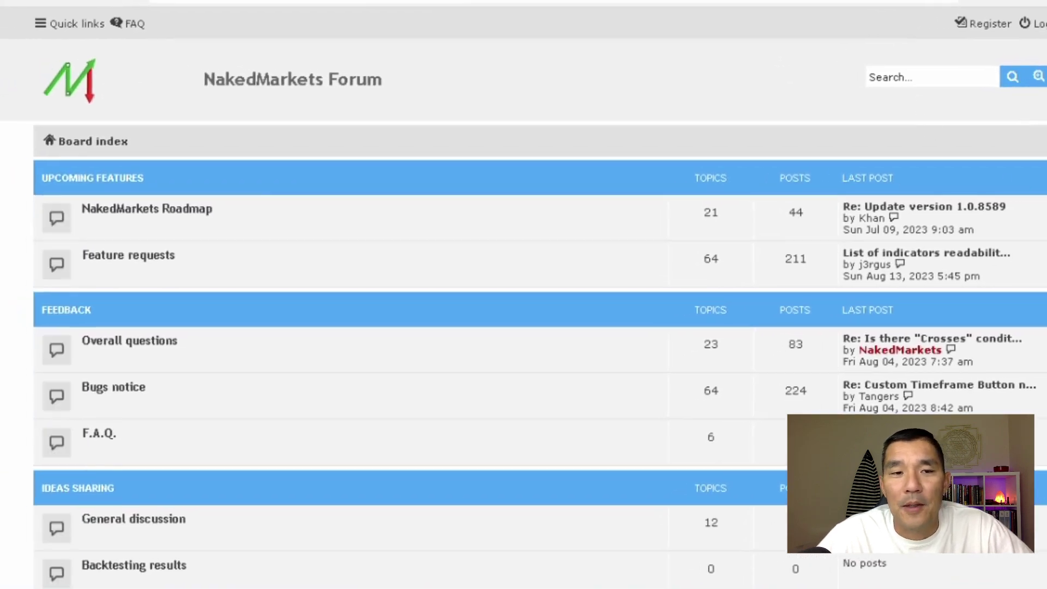
Scroll down the Forum board index to see the Roadmap, feedback and discussion sections
scroll(524, 294, down, 2)
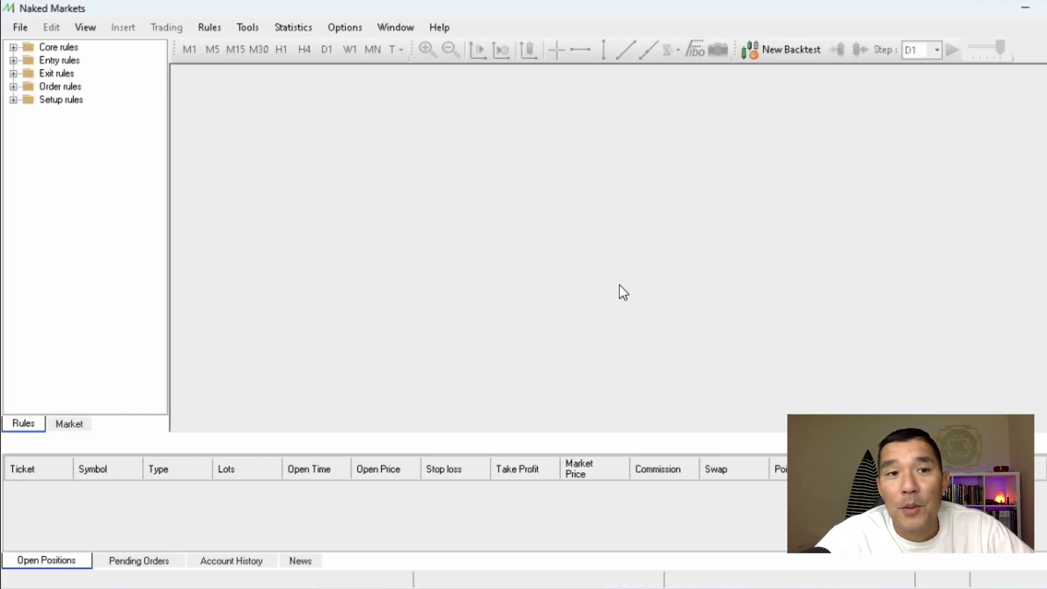
Open Tools > Data center, select GBPUSD under Forex > Majors, and keep NakedMarkets as the broker
click(249, 29)
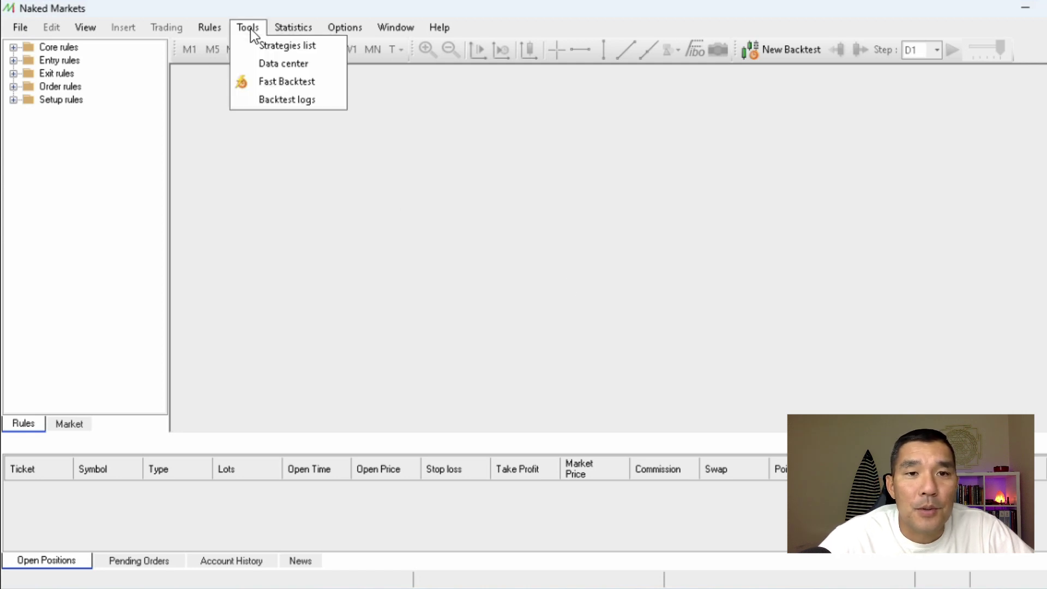
click(266, 64)
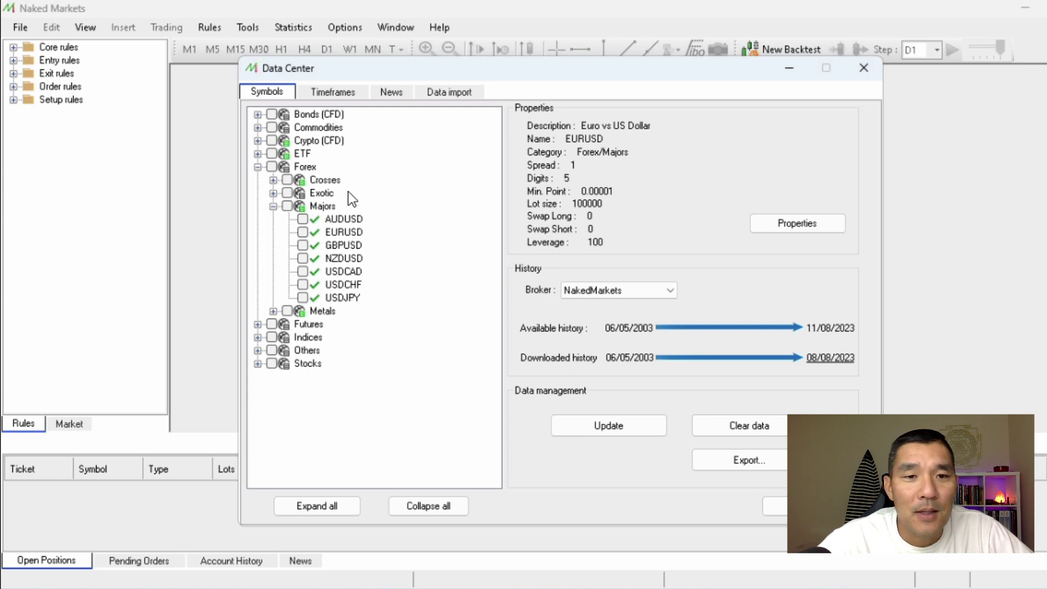
click(287, 206)
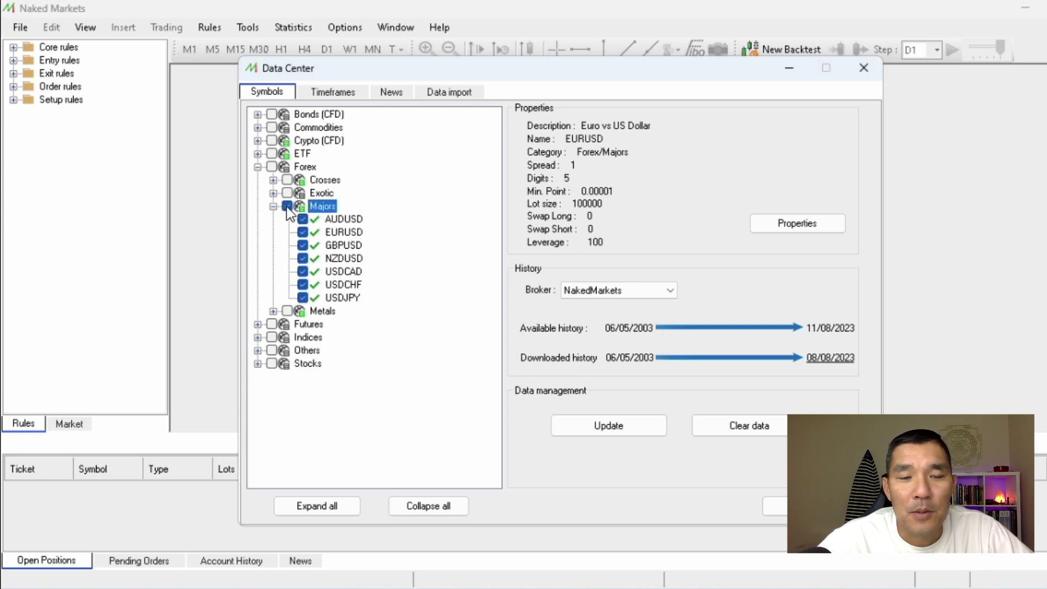
click(286, 206)
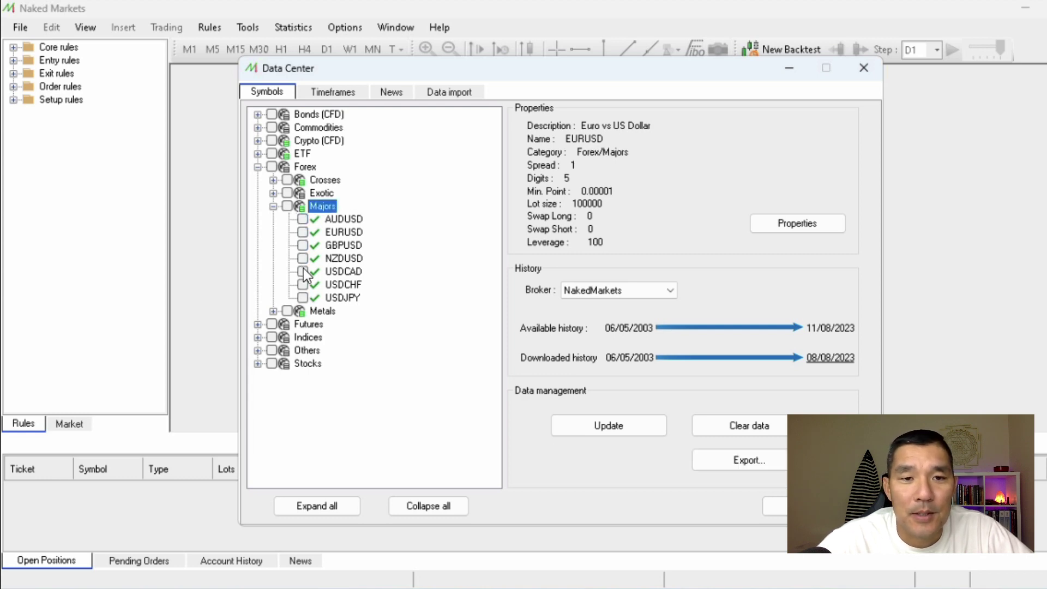
click(303, 245)
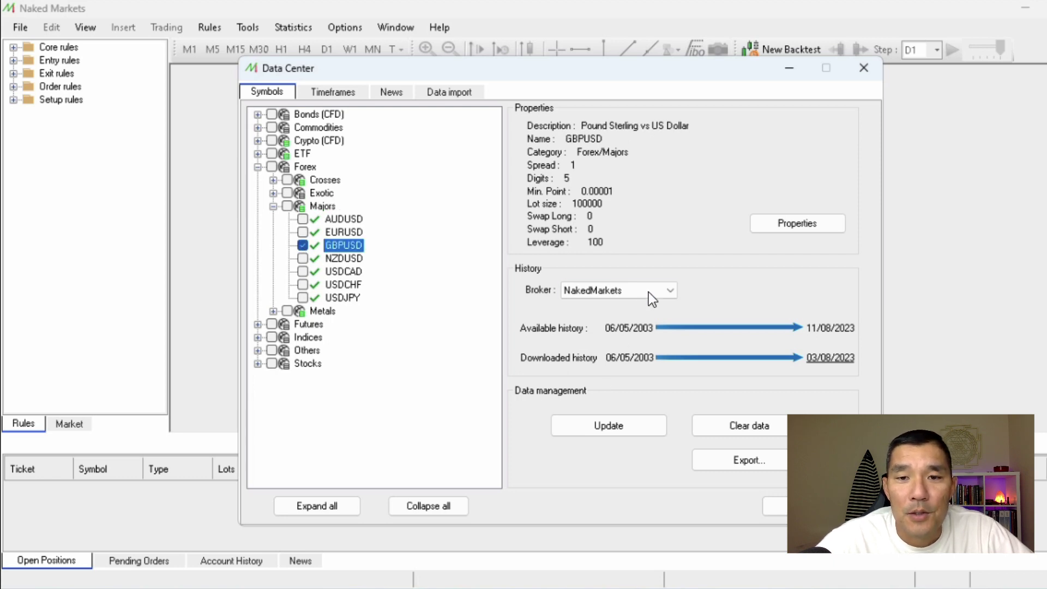
click(669, 290)
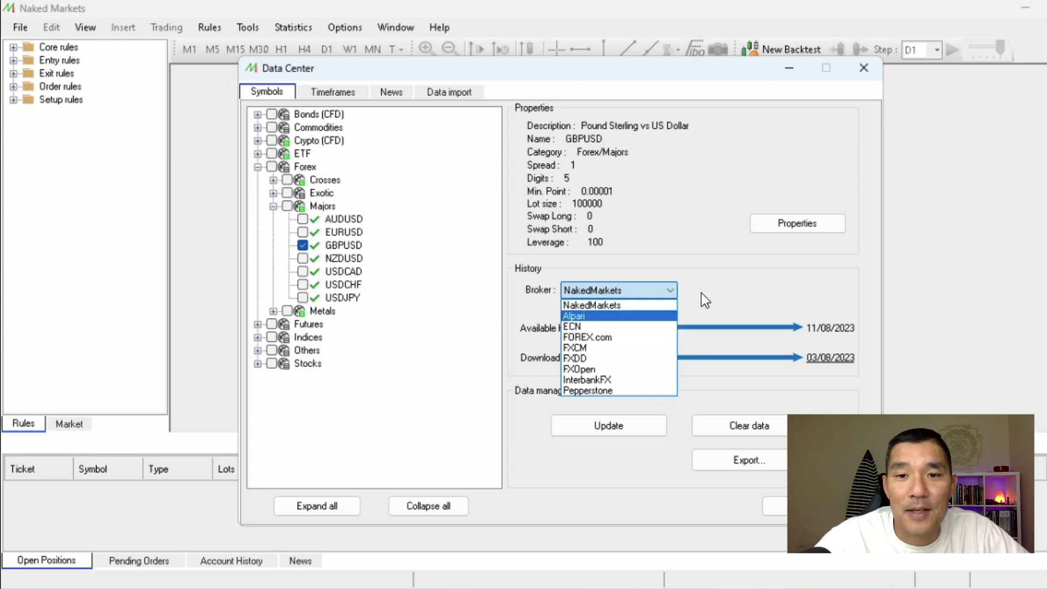
click(734, 288)
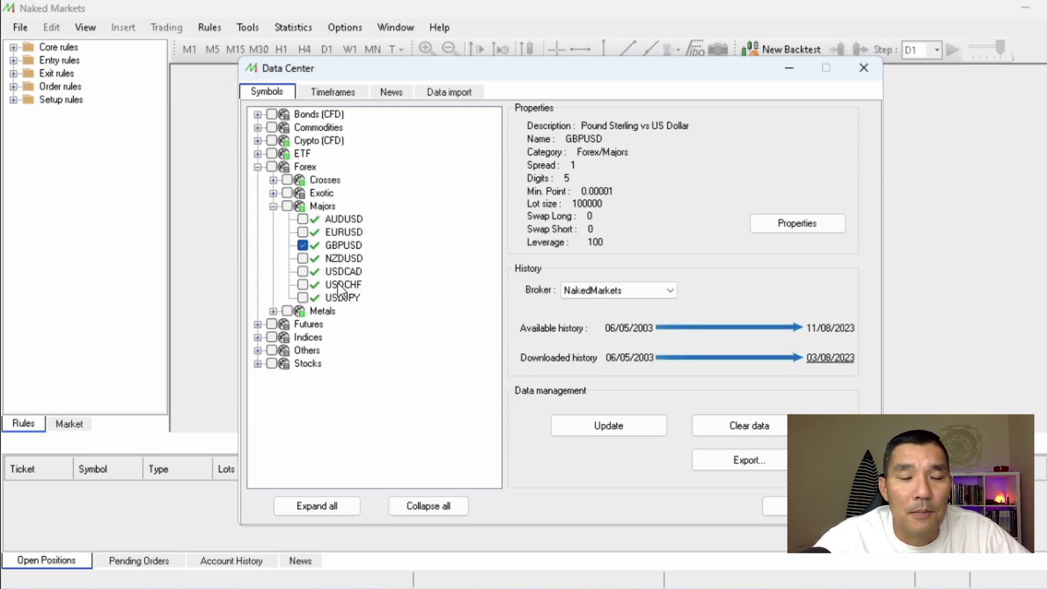
click(614, 425)
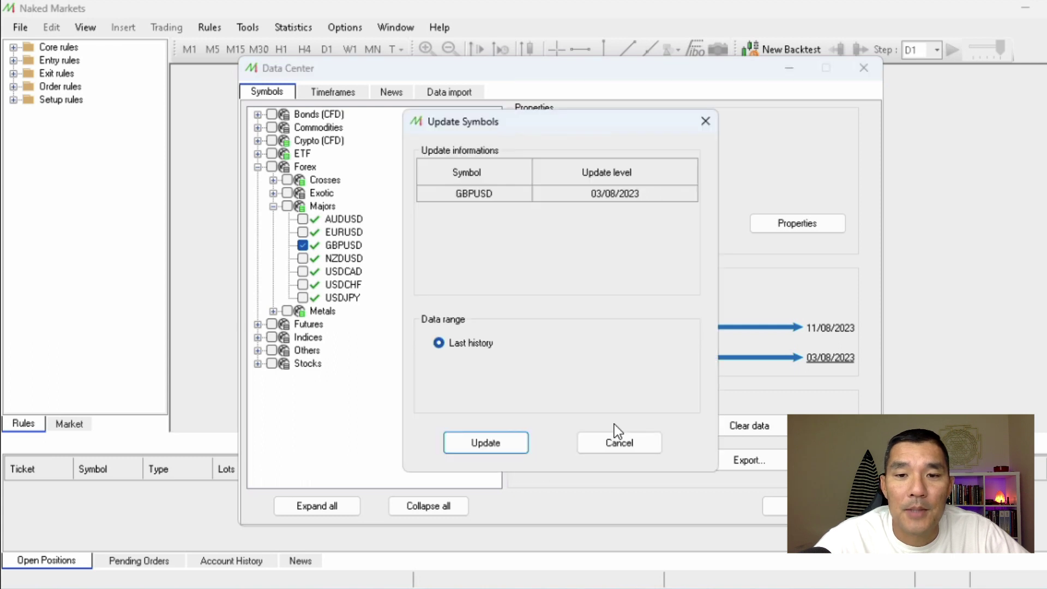
click(496, 443)
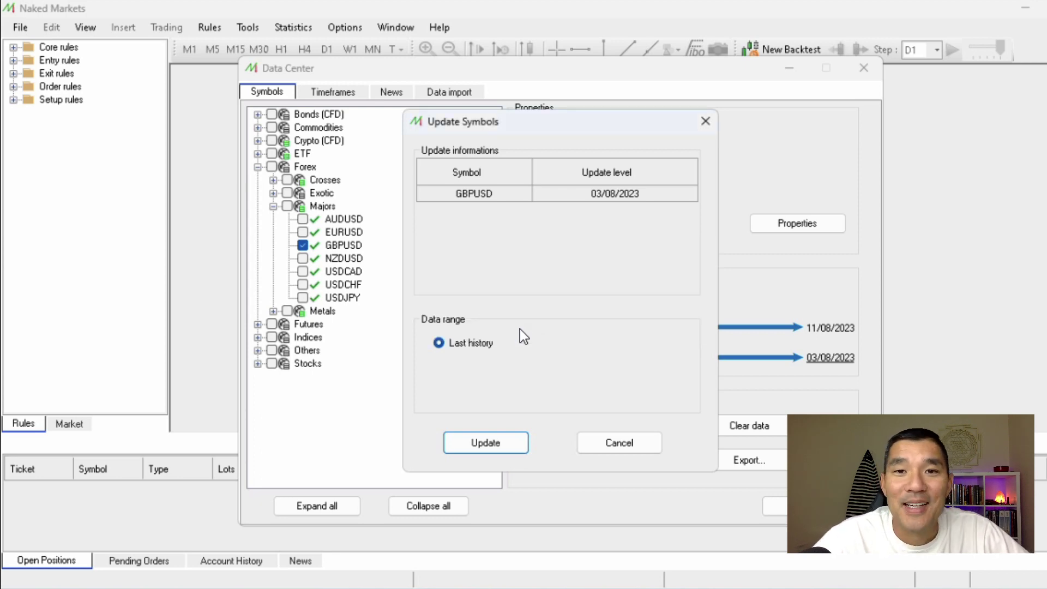
click(619, 443)
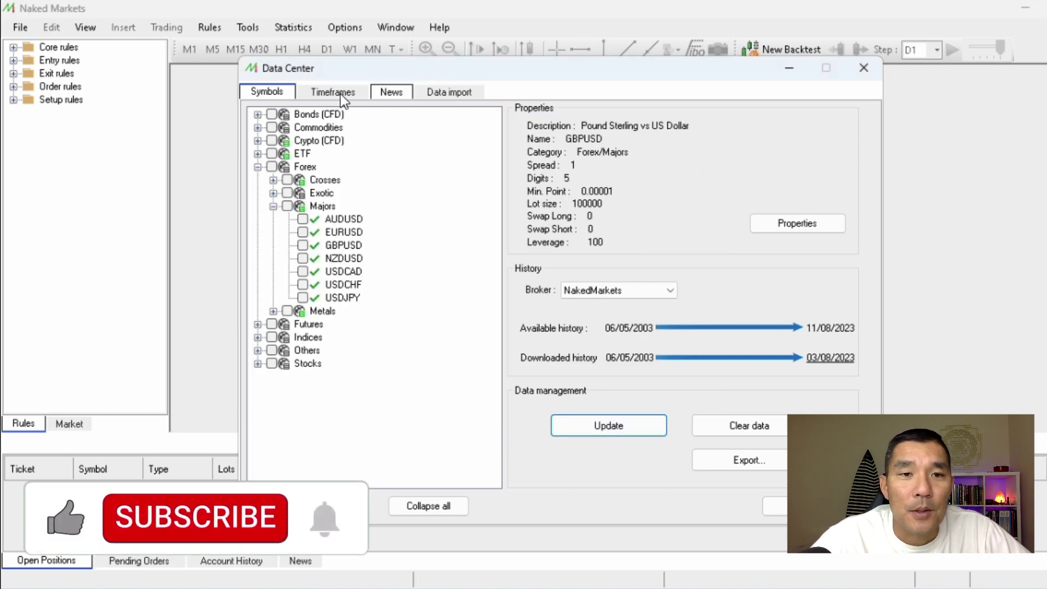
Review the Data Center's Timeframes list, then show its News economic calendar
click(334, 93)
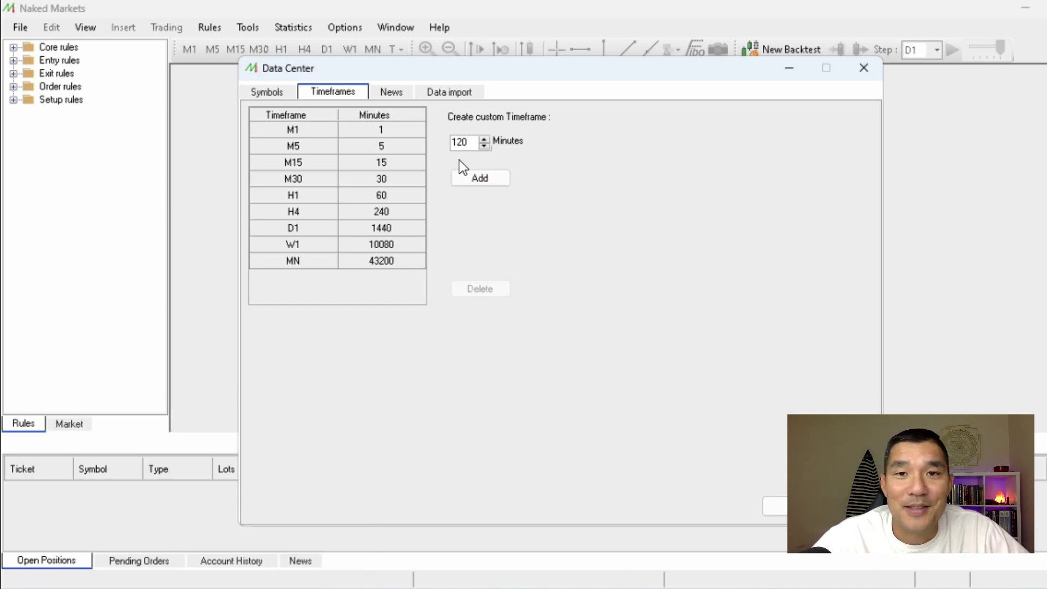
click(394, 92)
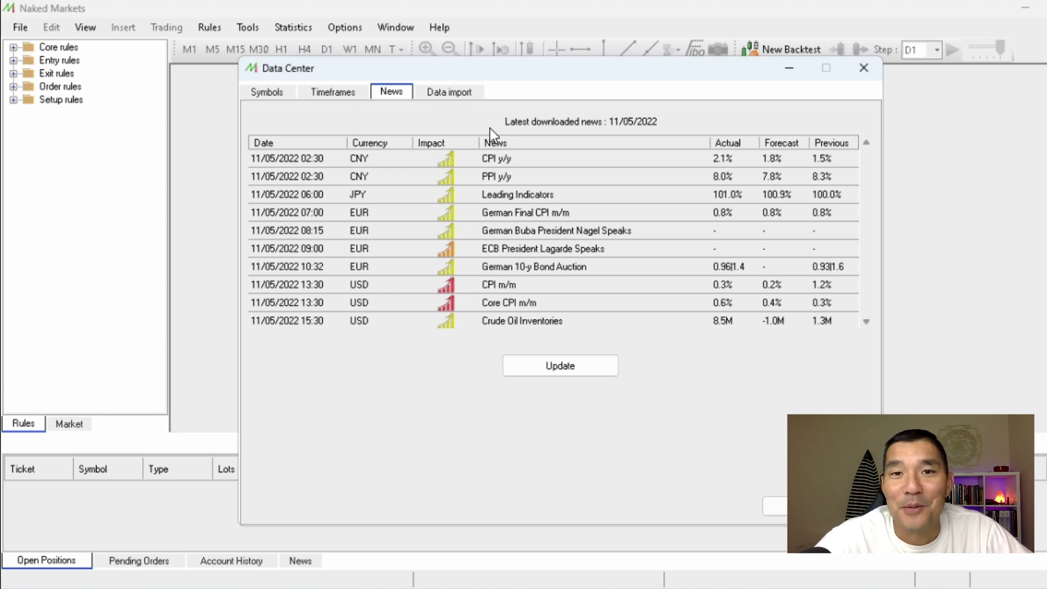
Look over the Data import form, then close the Data Center
click(454, 95)
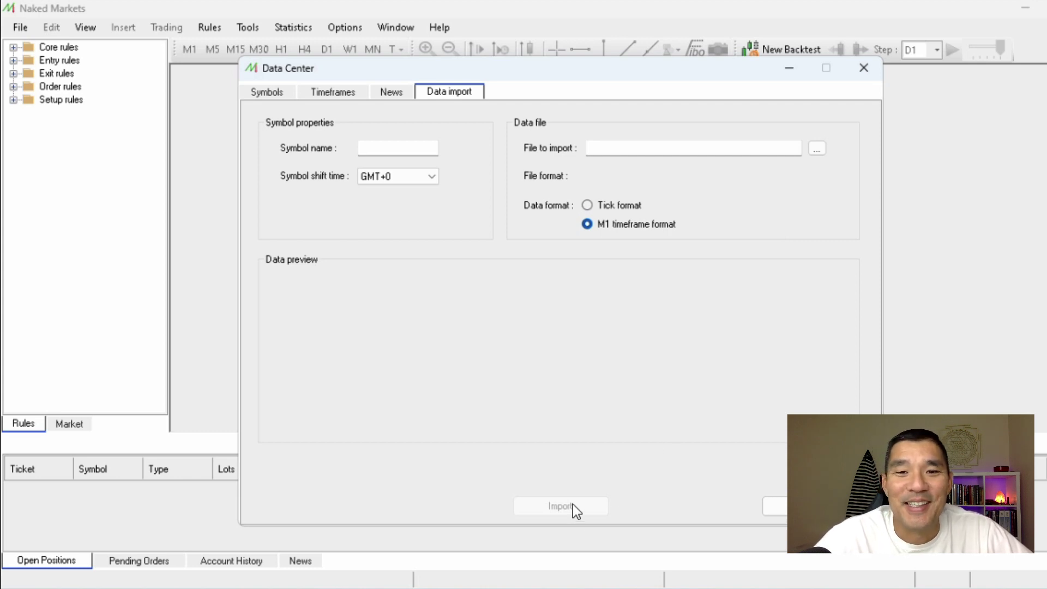
click(771, 505)
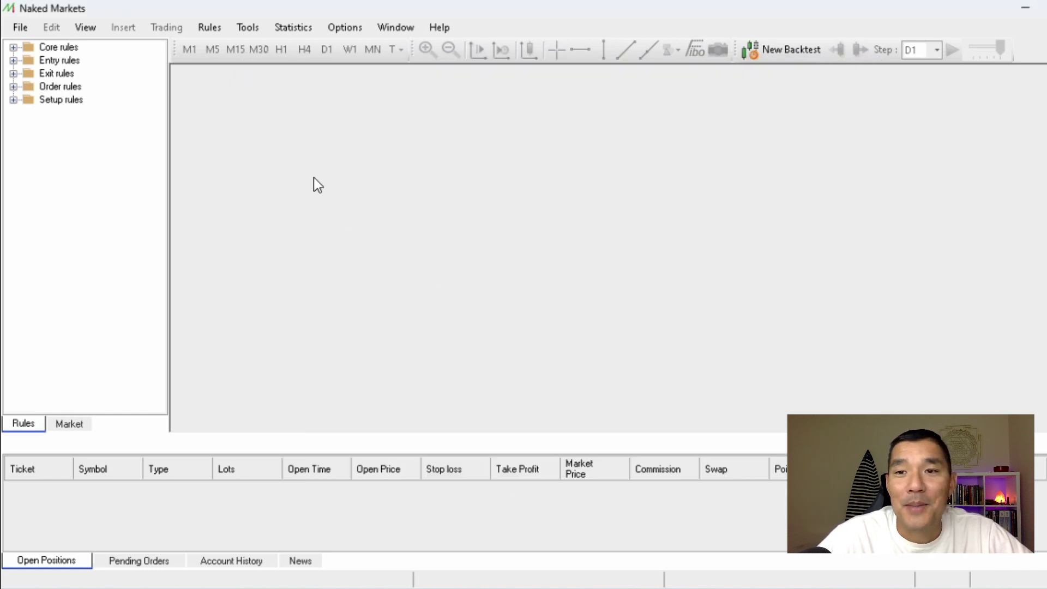
Create a new backtest named 'RSI Divergence GBPUSD v1t1' and correct its deposit to 10000 USD
click(20, 27)
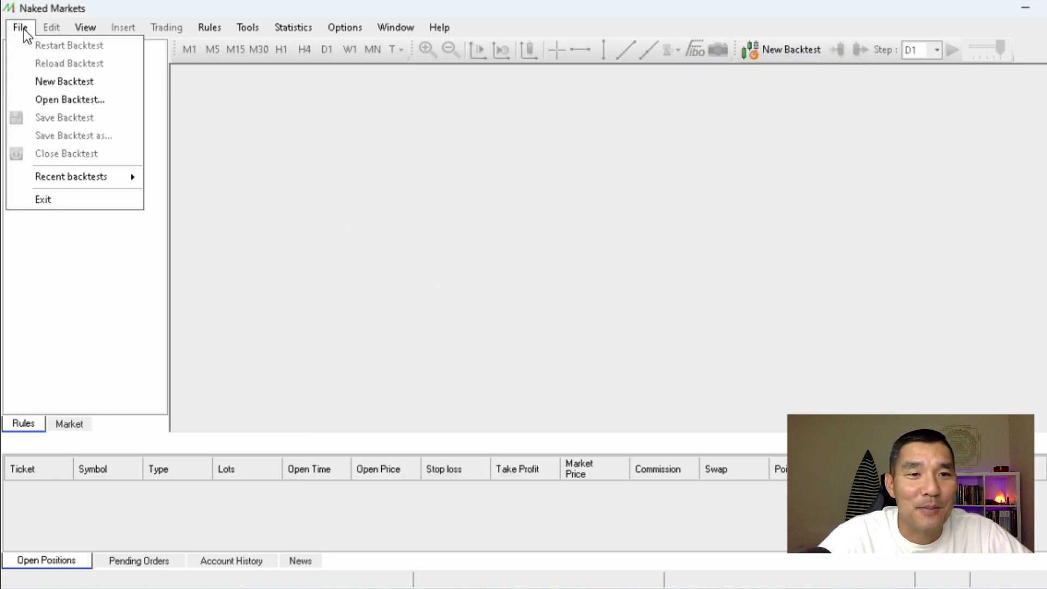
click(44, 81)
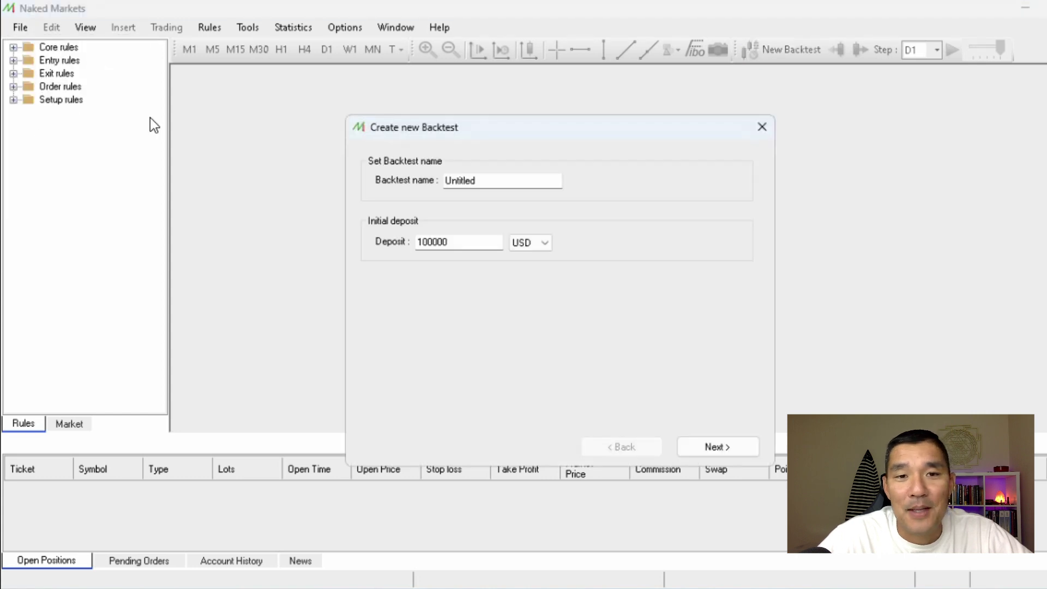
double_click(465, 181)
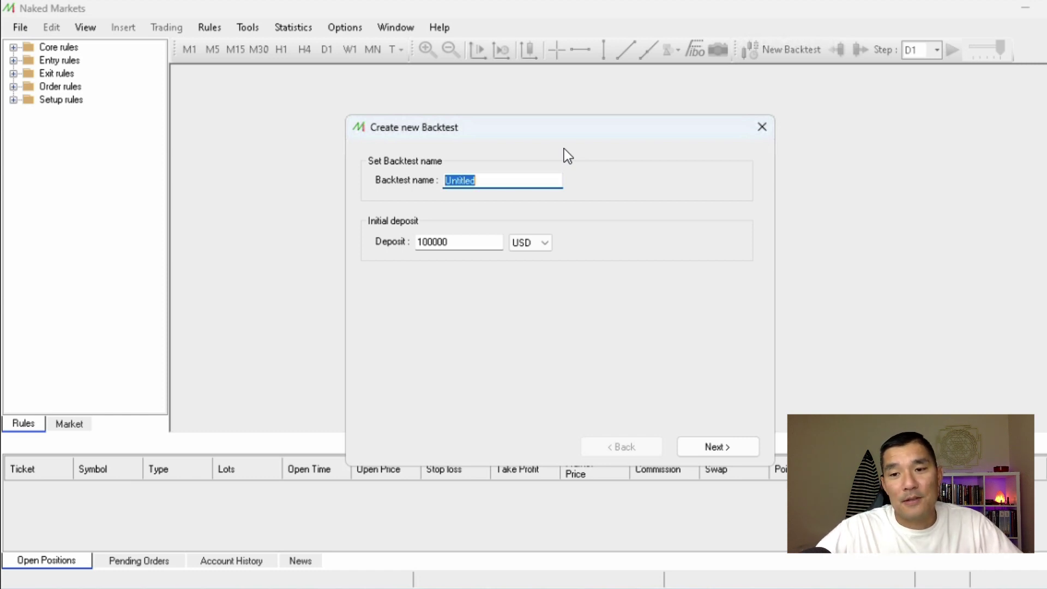
text(RSI )
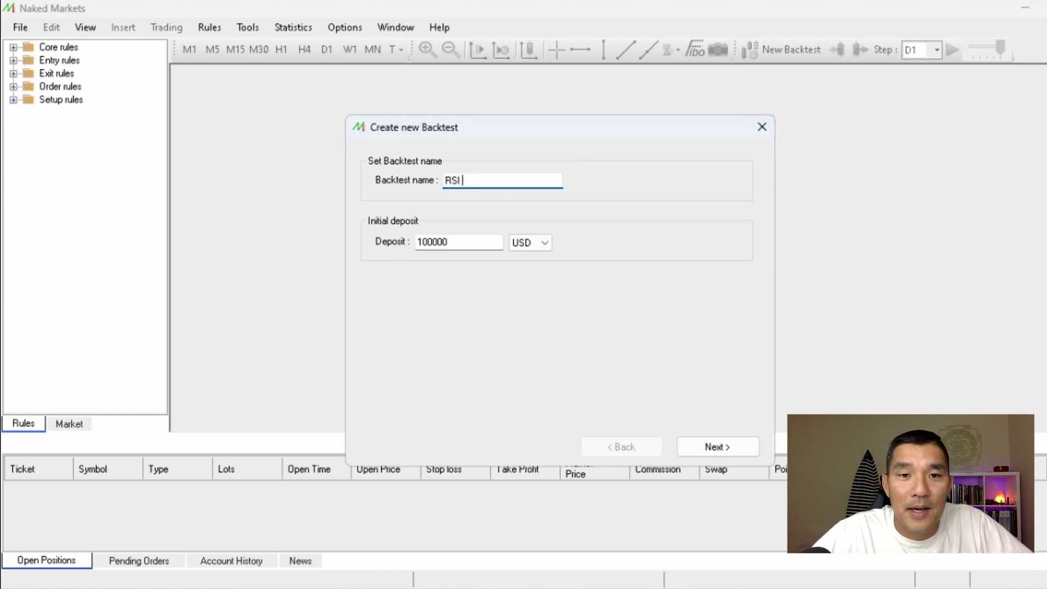
text(Divergence)
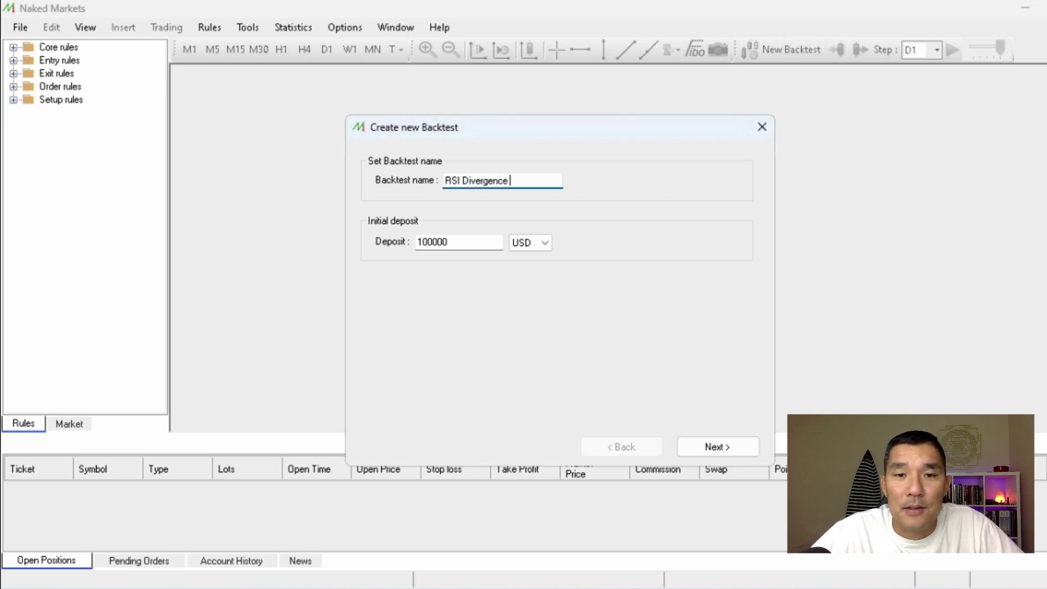
text( GBP)
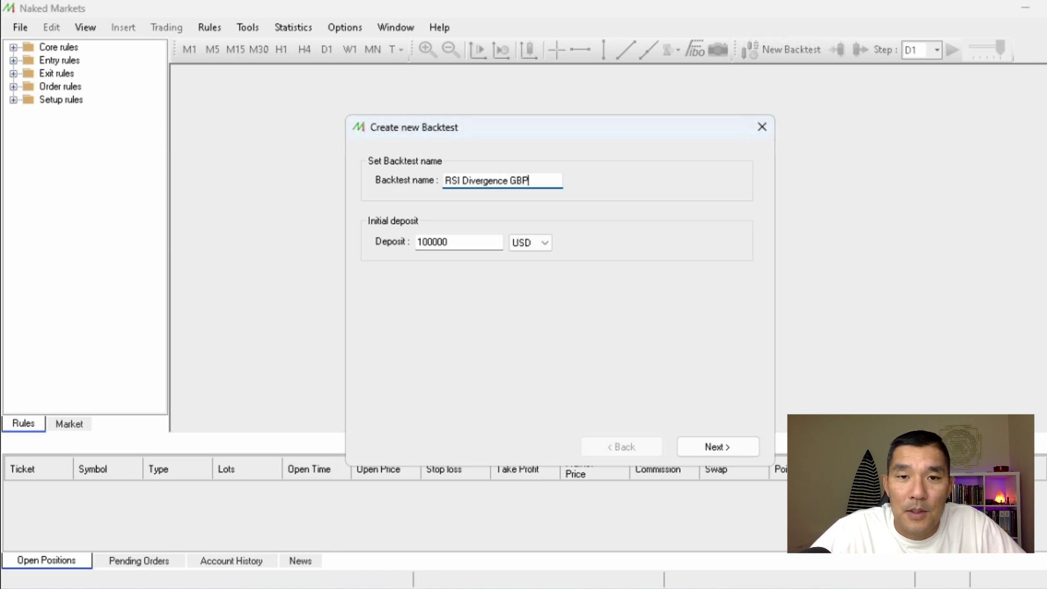
text(USD)
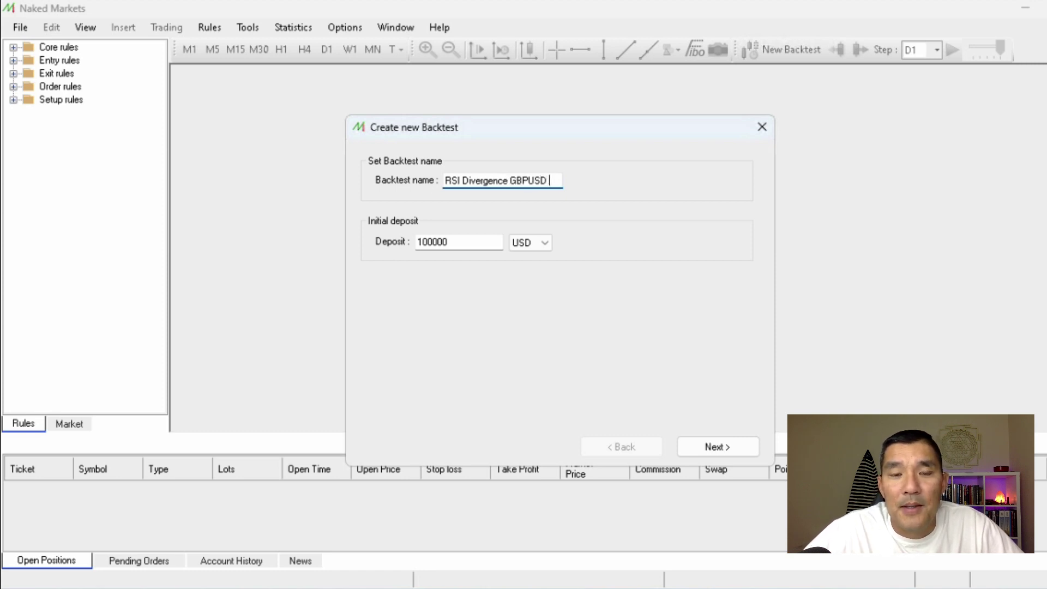
text( v1t1)
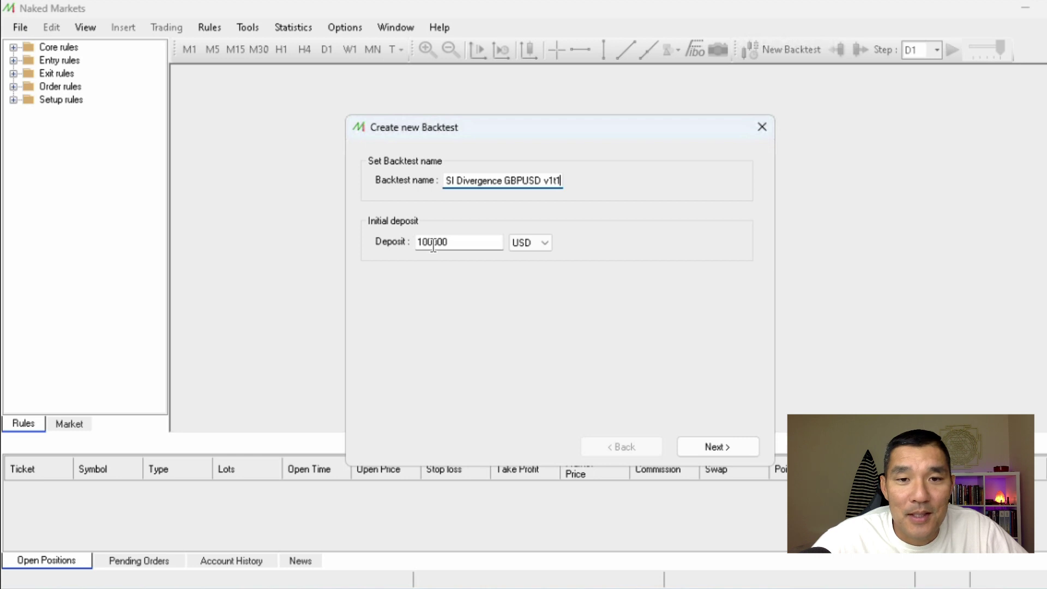
click(451, 241)
key(BackSpace)
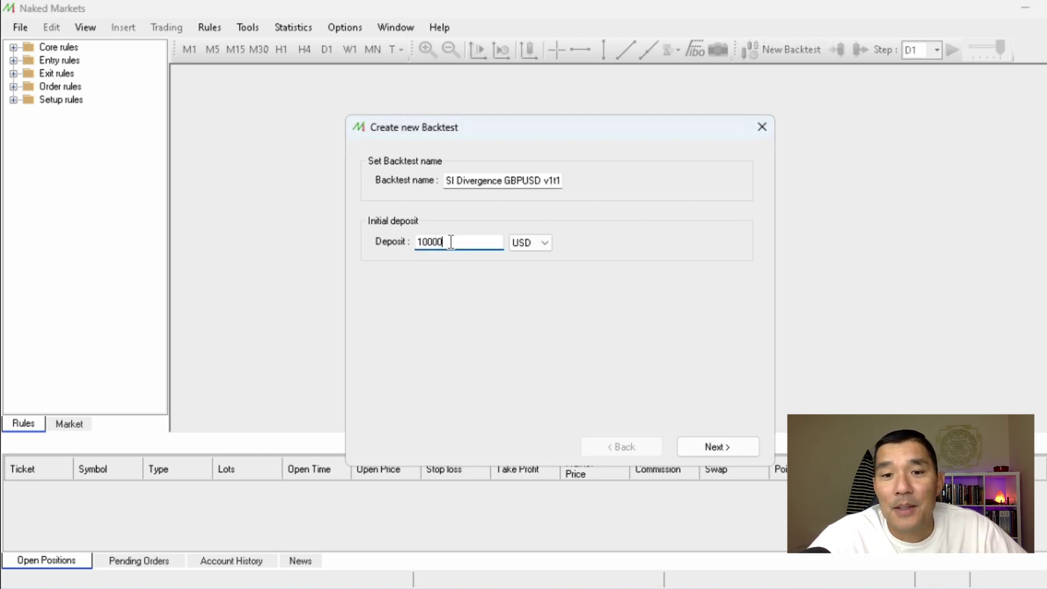
Tick GBPUSD under Forex > Majors as the only symbol, keeping the 6 May 2003 start date
click(742, 452)
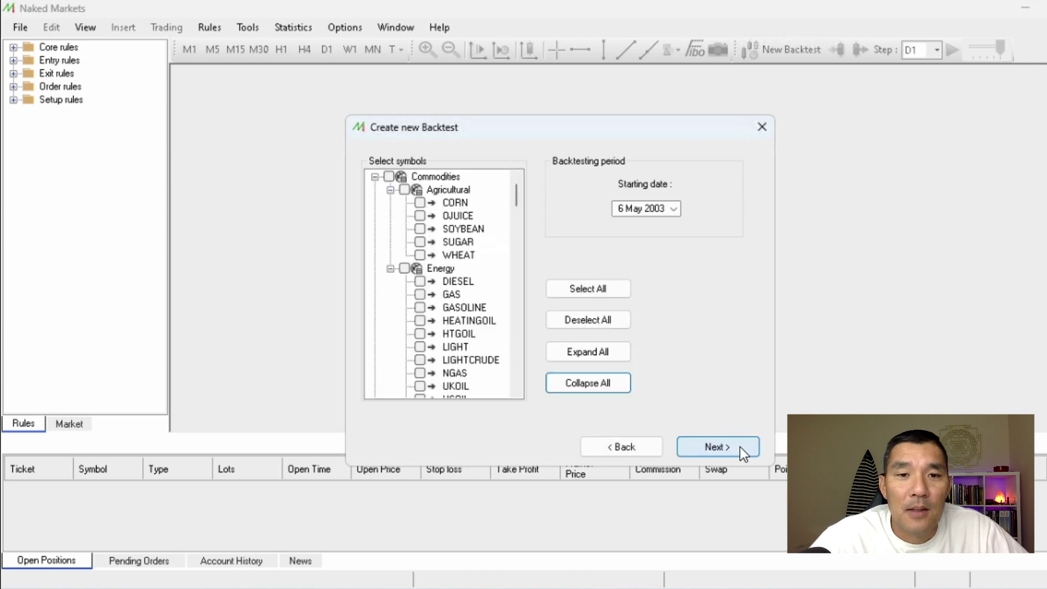
click(375, 177)
click(375, 190)
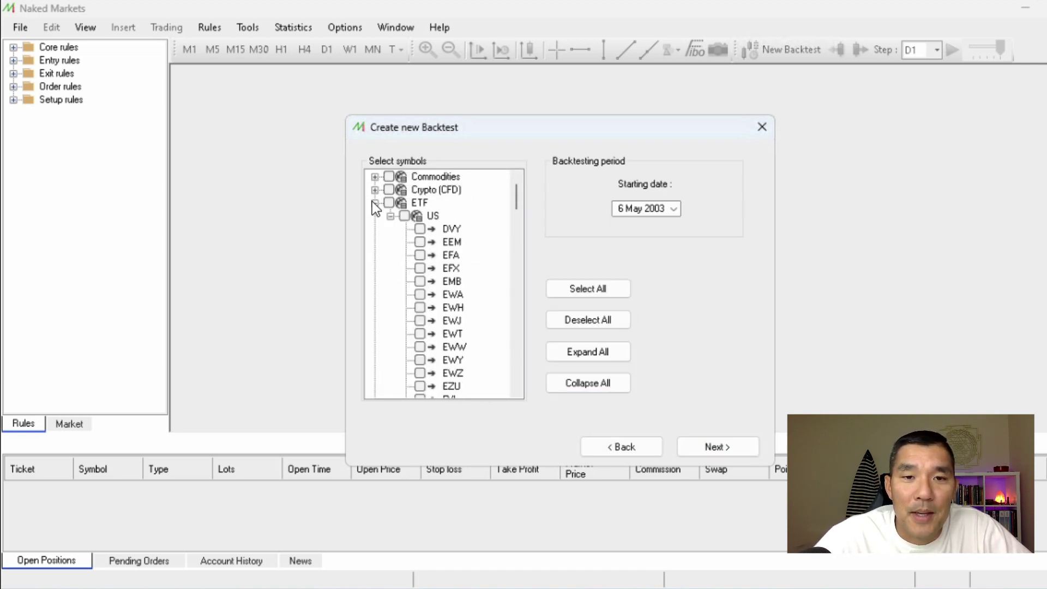
click(375, 203)
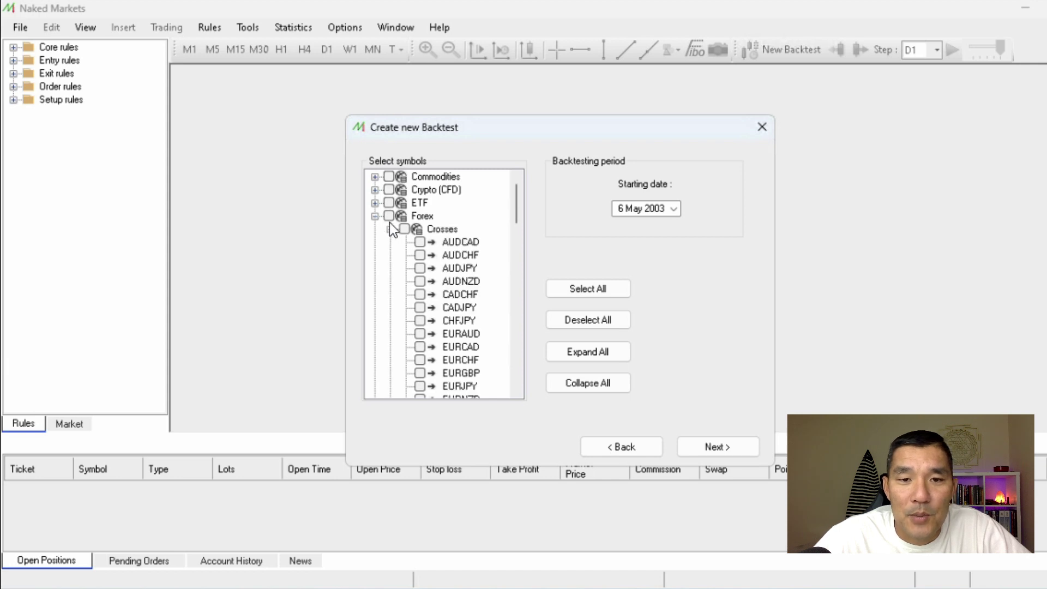
scroll(475, 306, down, 7)
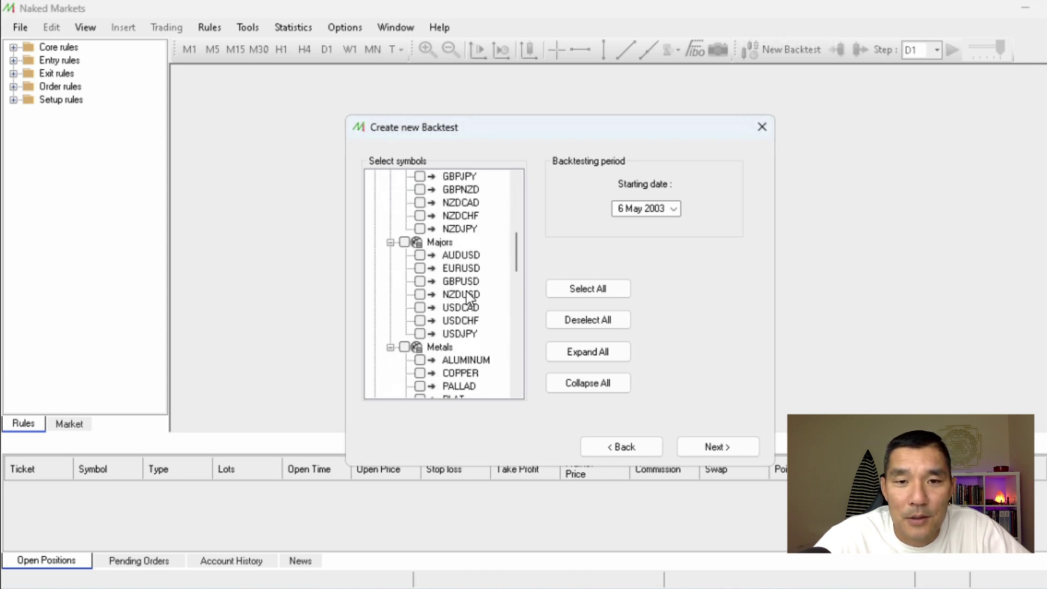
click(419, 281)
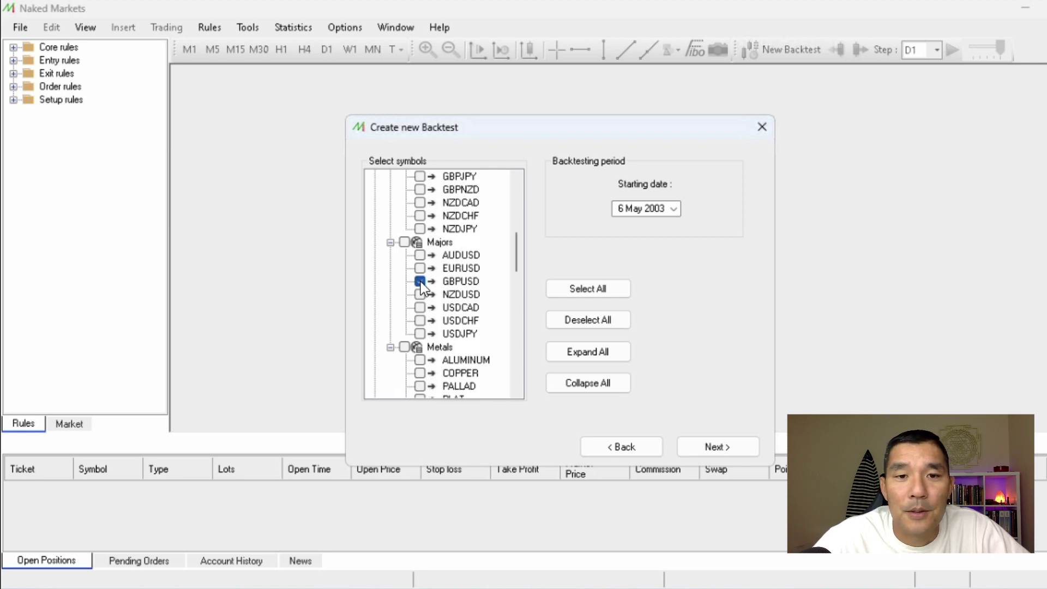
click(674, 209)
click(737, 191)
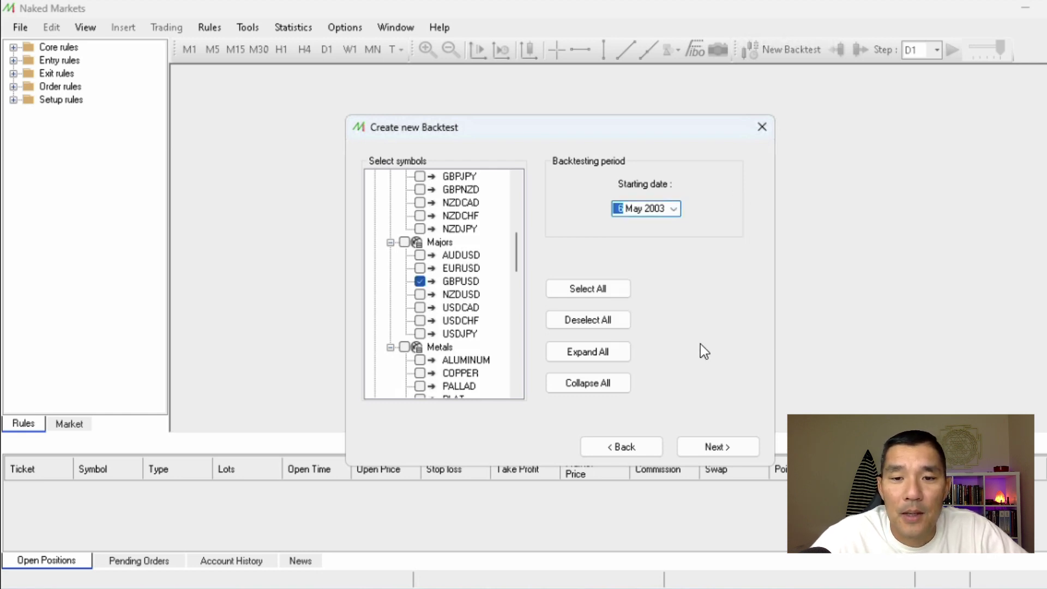
click(706, 440)
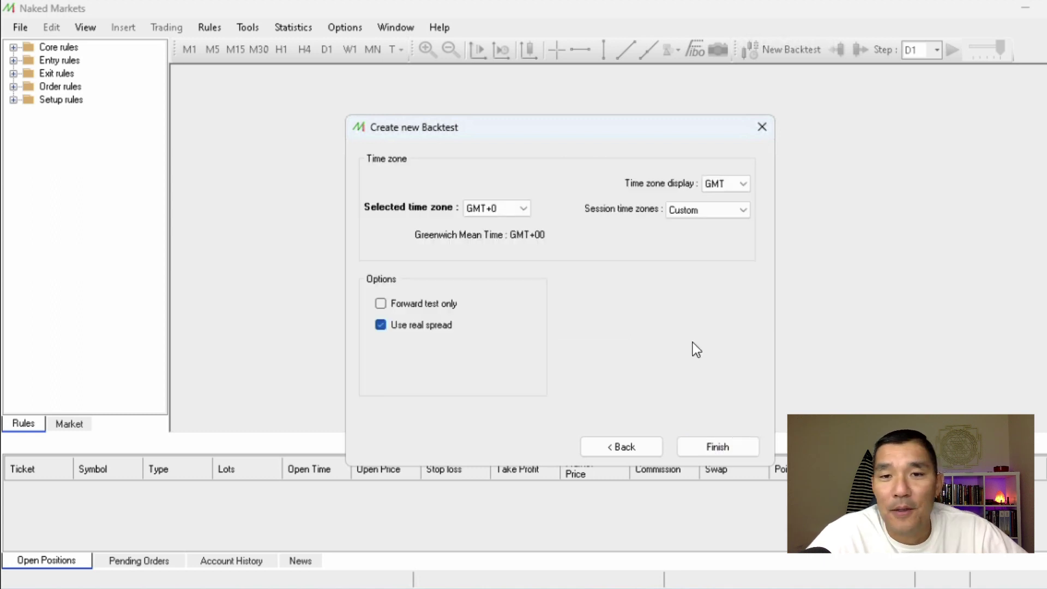
Toggle Forward test only on and back off, leaving GMT+0 and real spread enabled
click(444, 306)
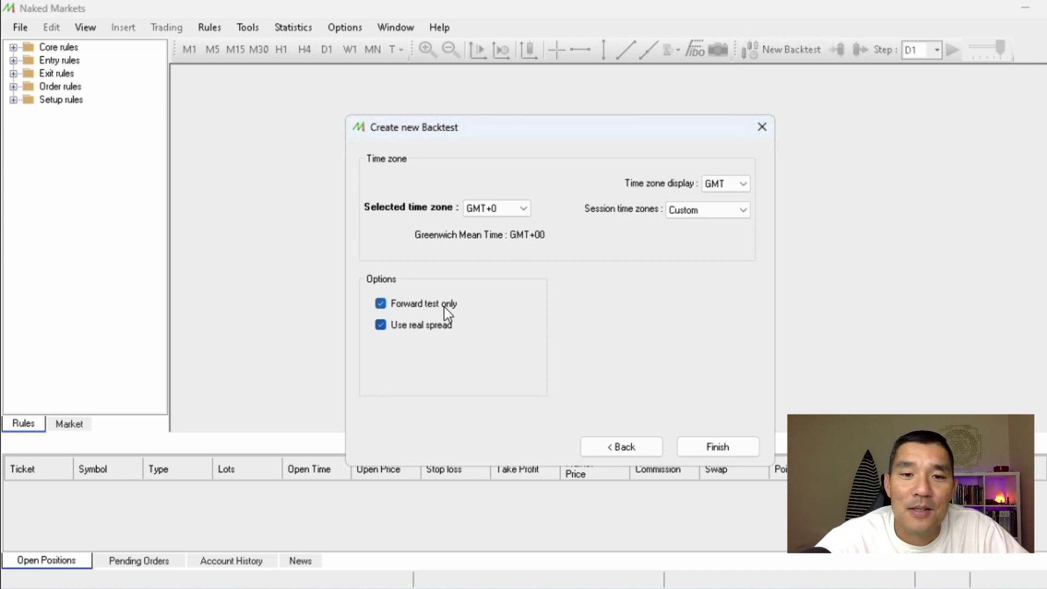
click(444, 307)
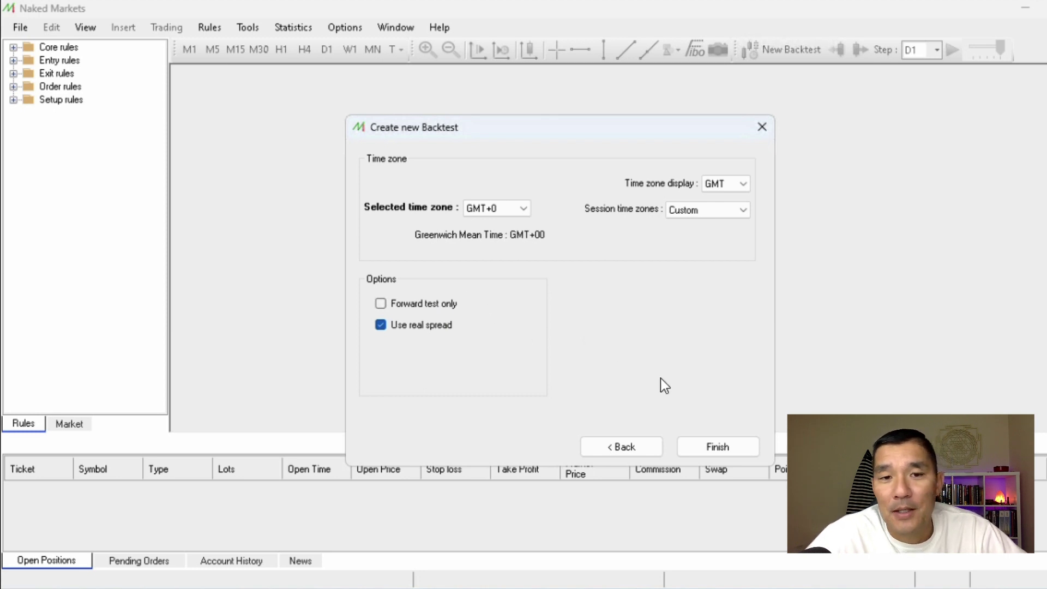
Finish the backtest, maximize the GBPUSD D1 chart, and browse the Tools menu
click(716, 447)
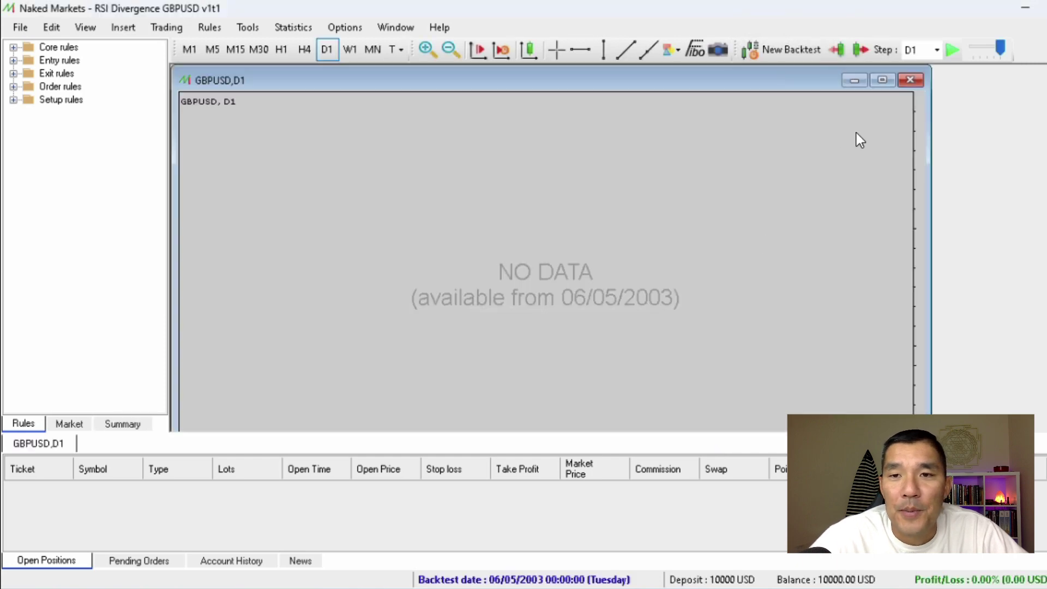
click(882, 81)
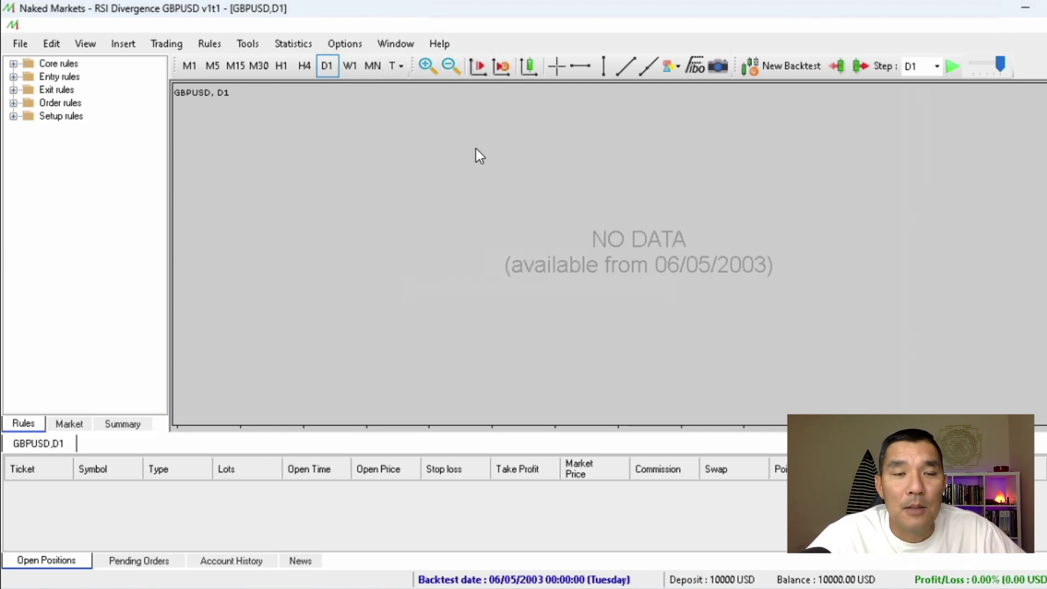
click(242, 42)
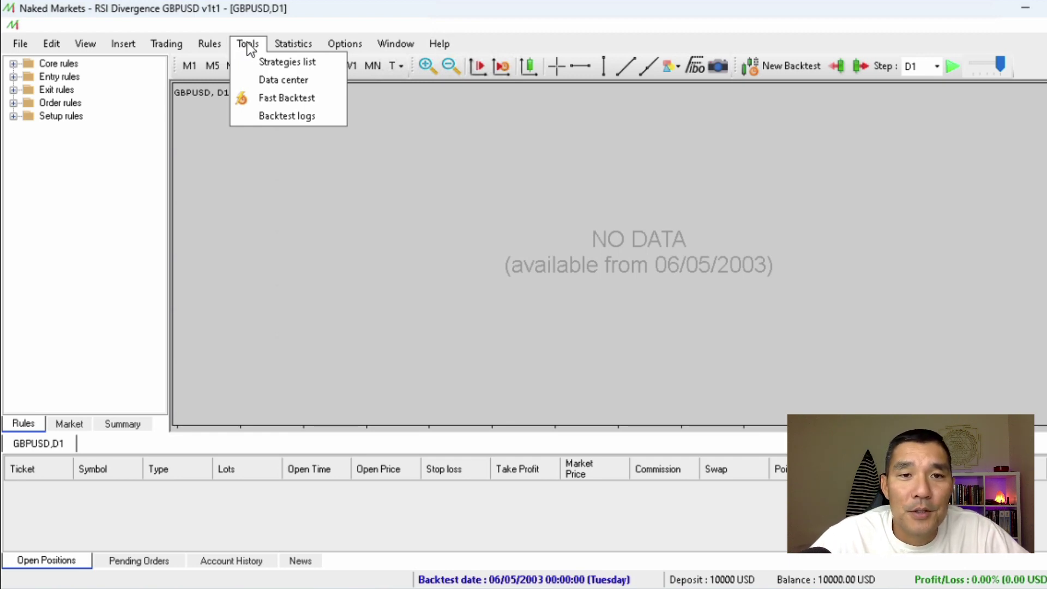
In User settings > Hot keys, assign P to Zoom in and apply the change
click(344, 60)
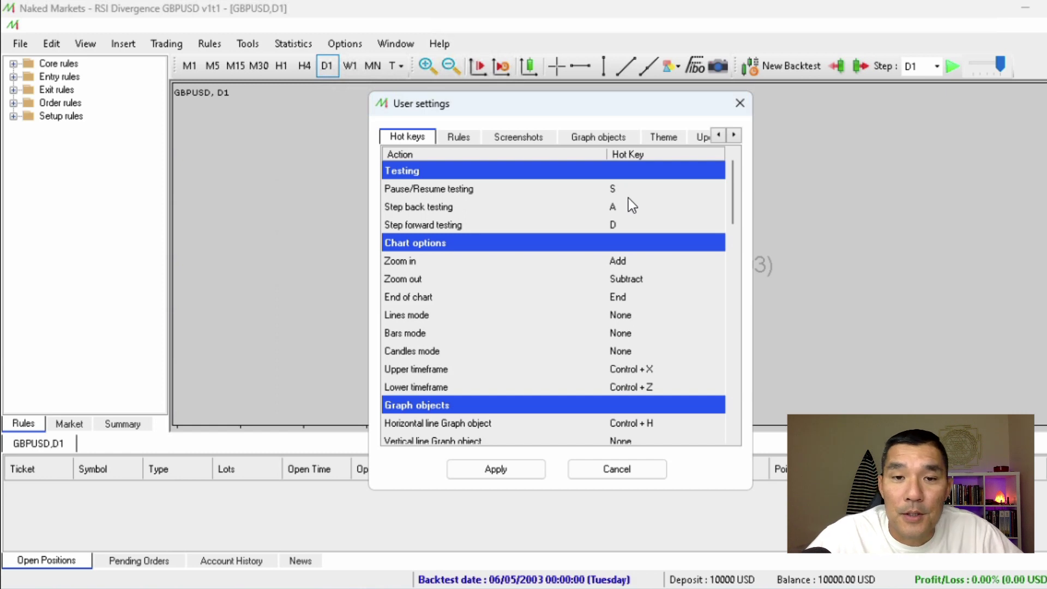
scroll(670, 266, down, 9)
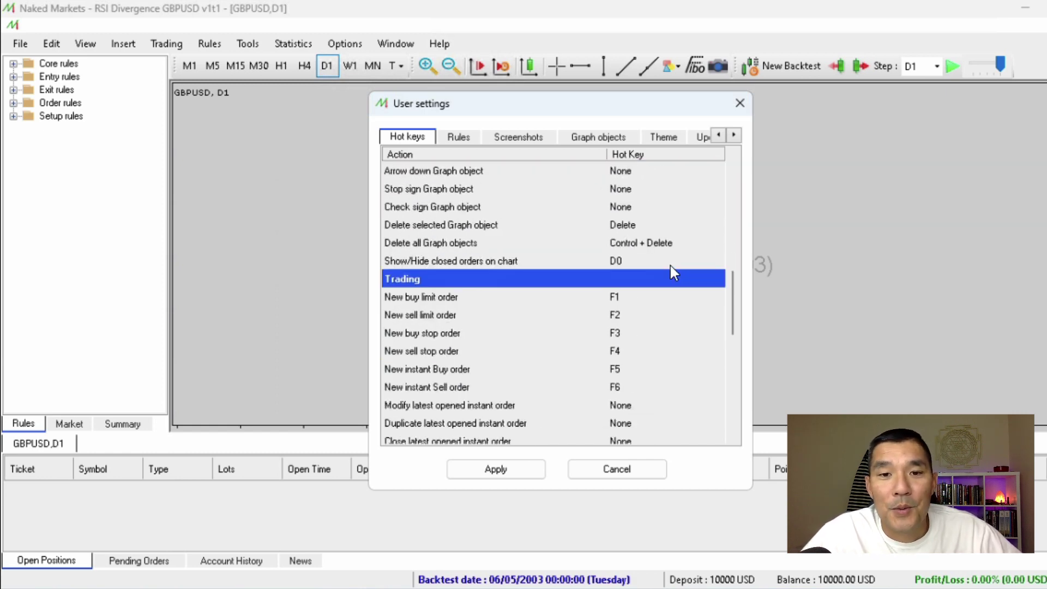
scroll(668, 260, up, 9)
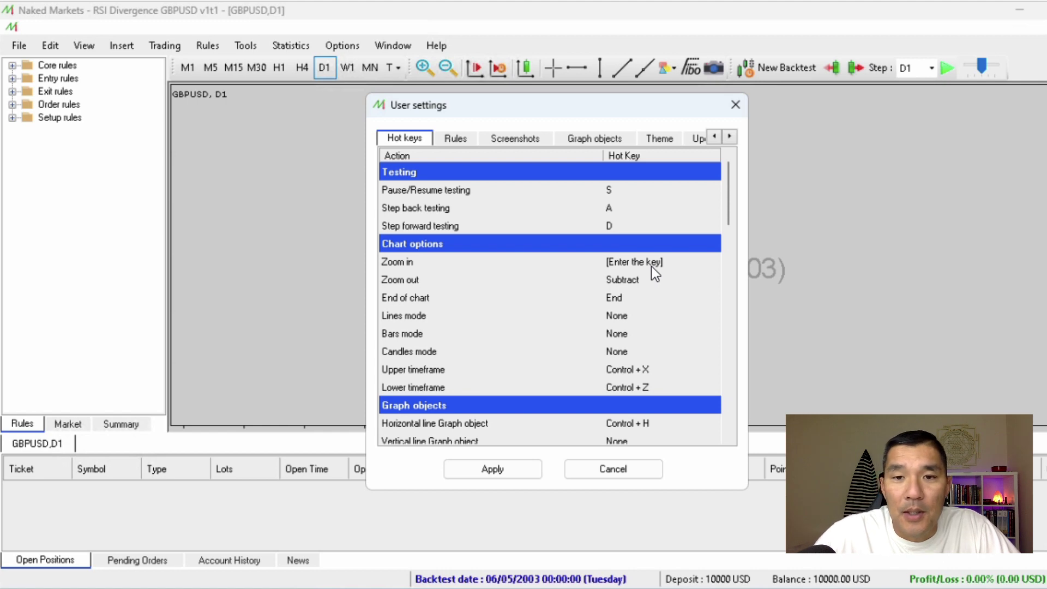
key(p)
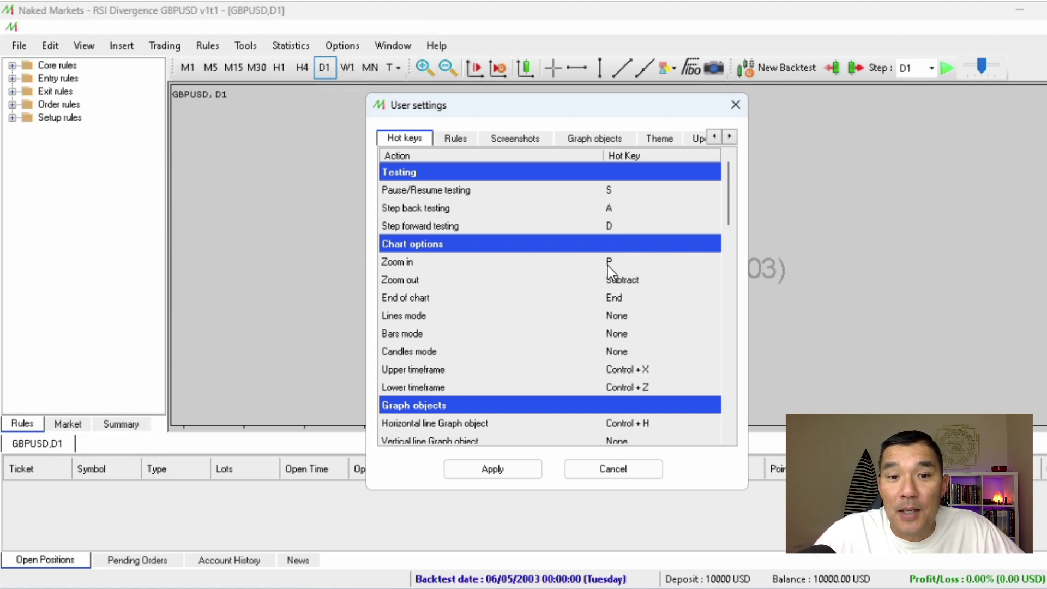
click(506, 468)
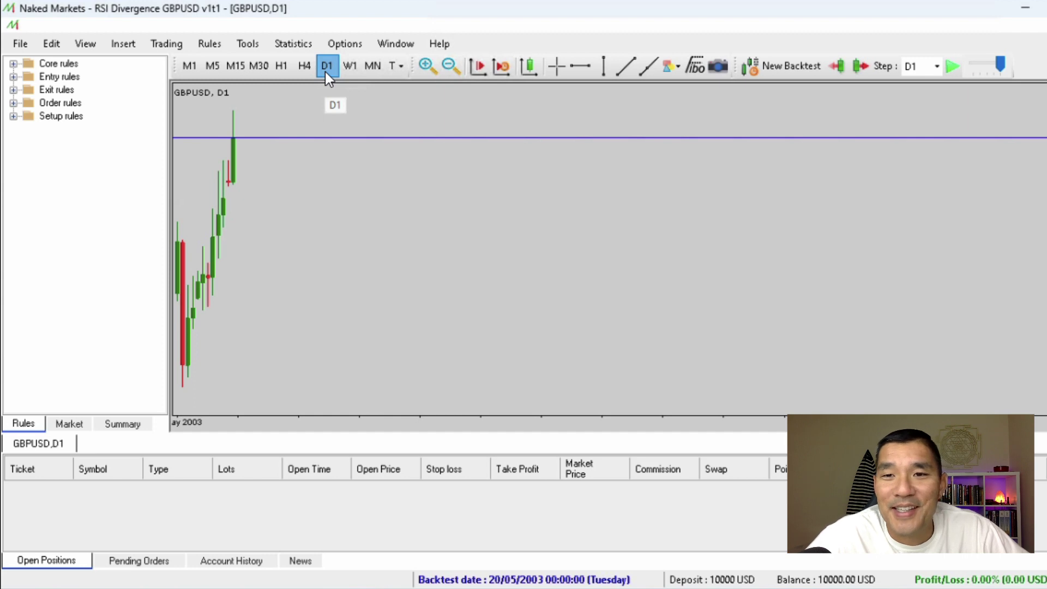
Switch the replay step to H1 and play the GBPUSD backtest forward
click(937, 67)
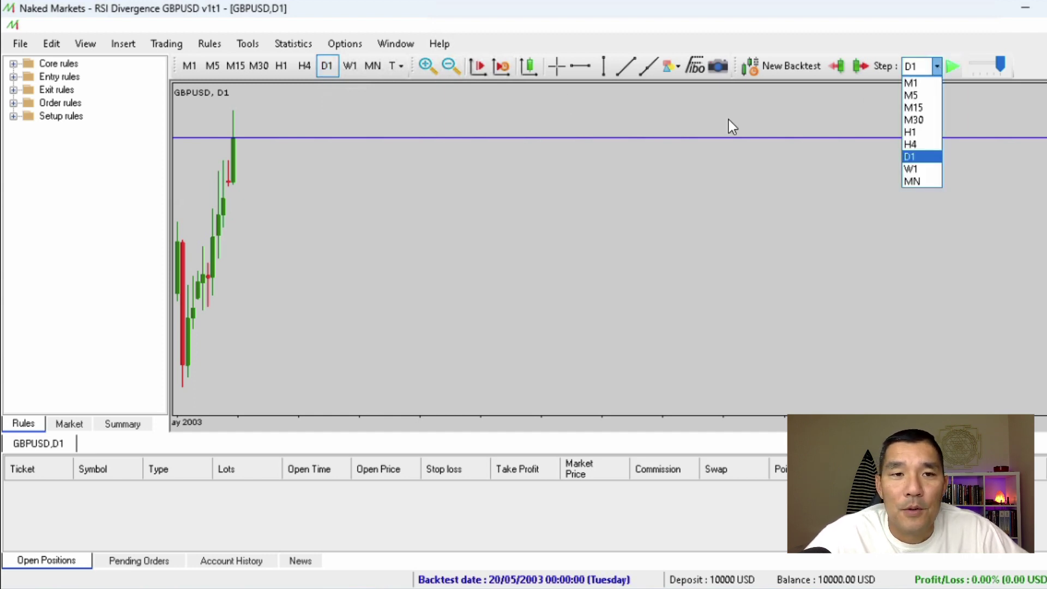
click(921, 132)
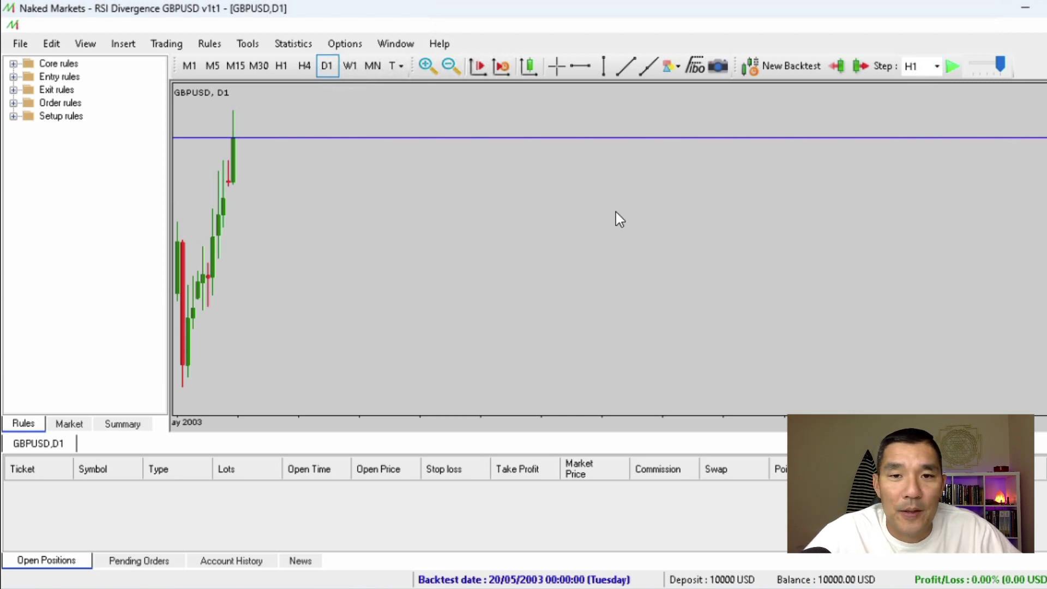
key(space)
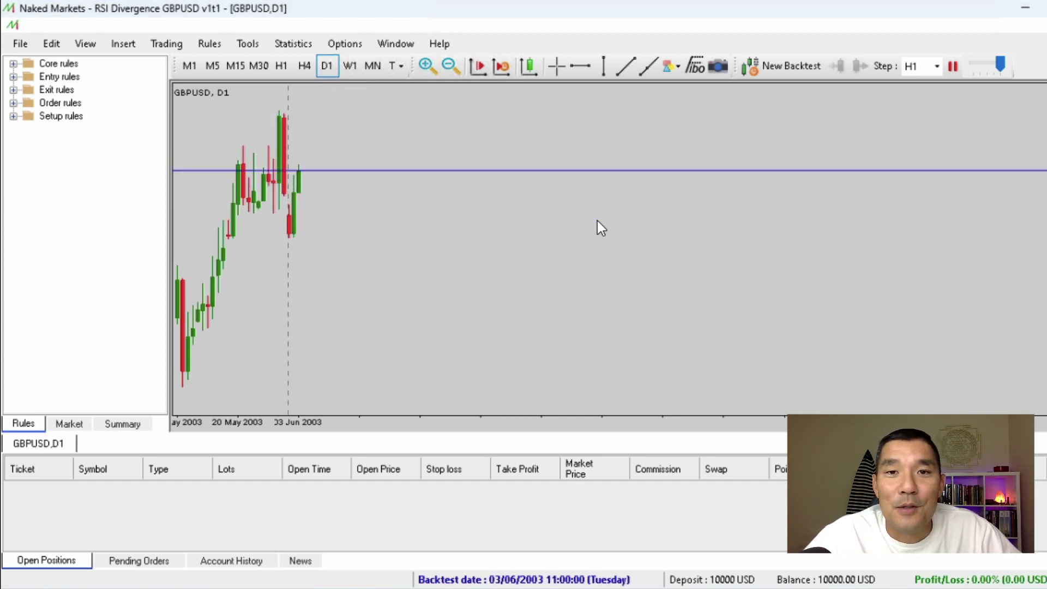
Pause the replay and add a Moving average indicator to the GBPUSD chart
key(space)
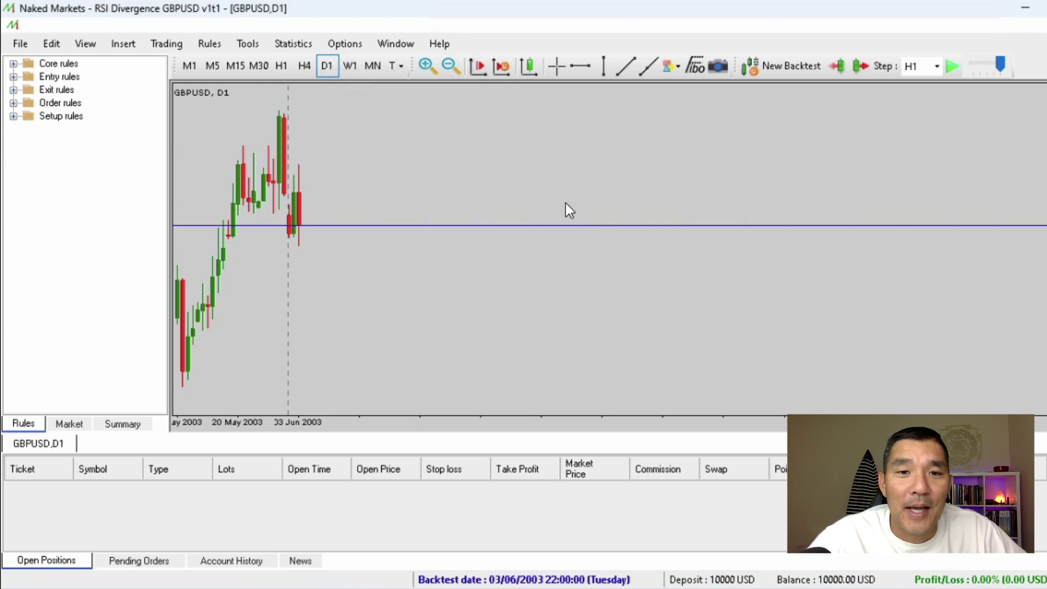
right_click(487, 173)
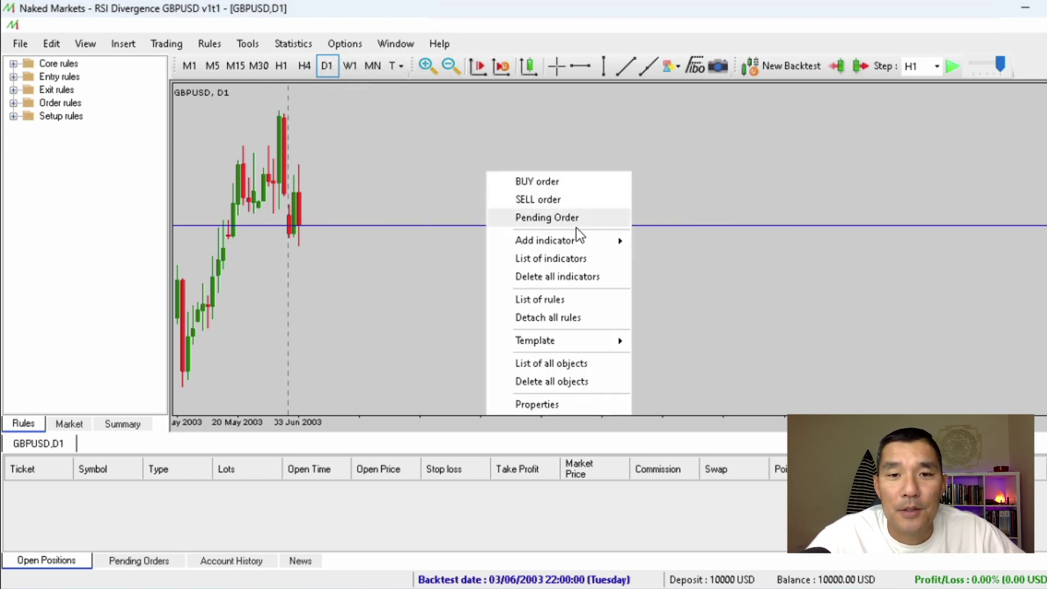
mouse_move(581, 239)
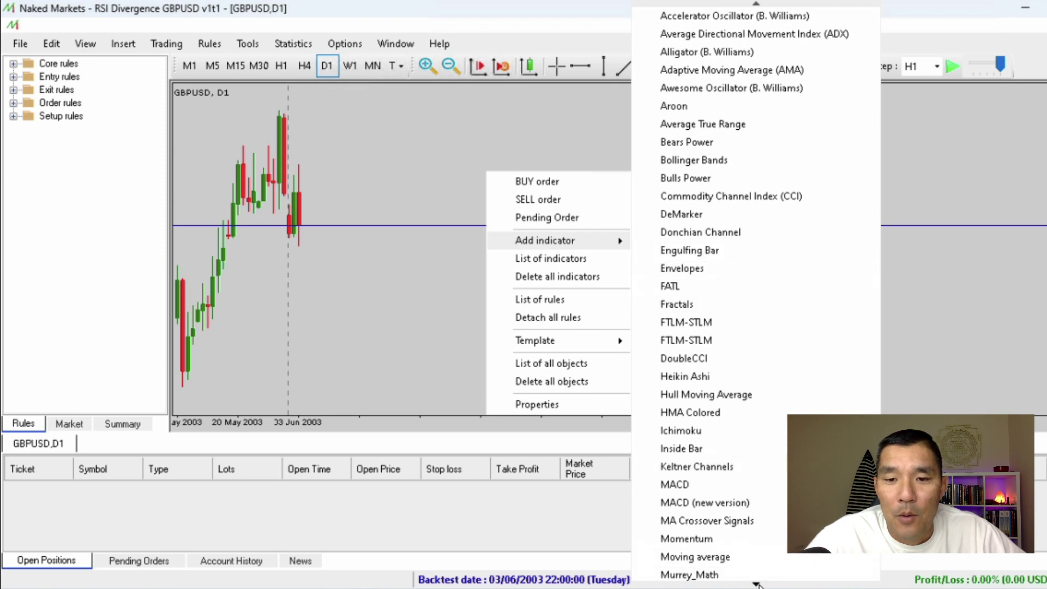
mouse_move(758, 584)
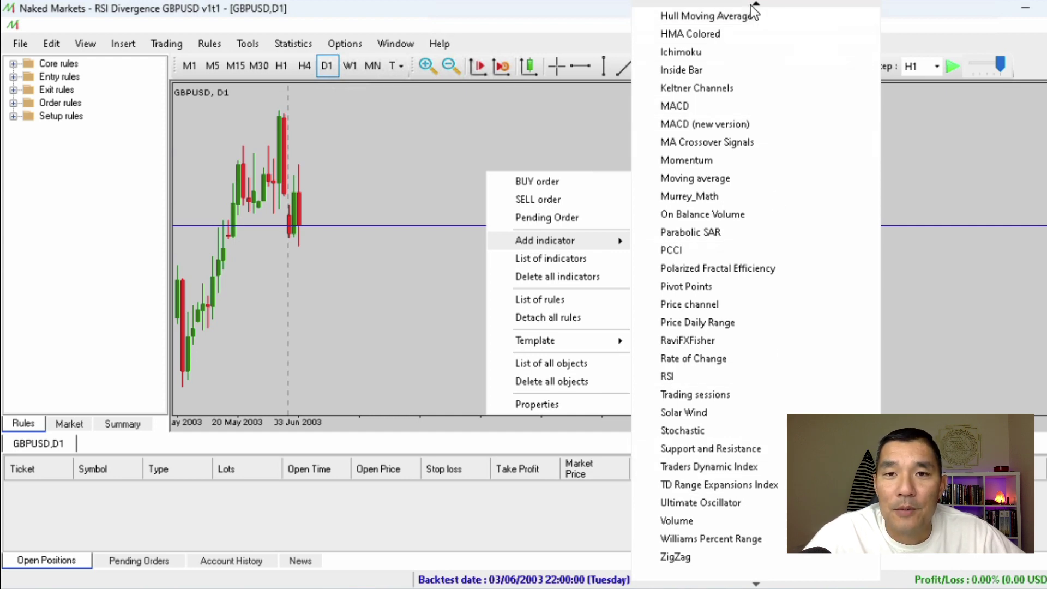
mouse_move(753, 10)
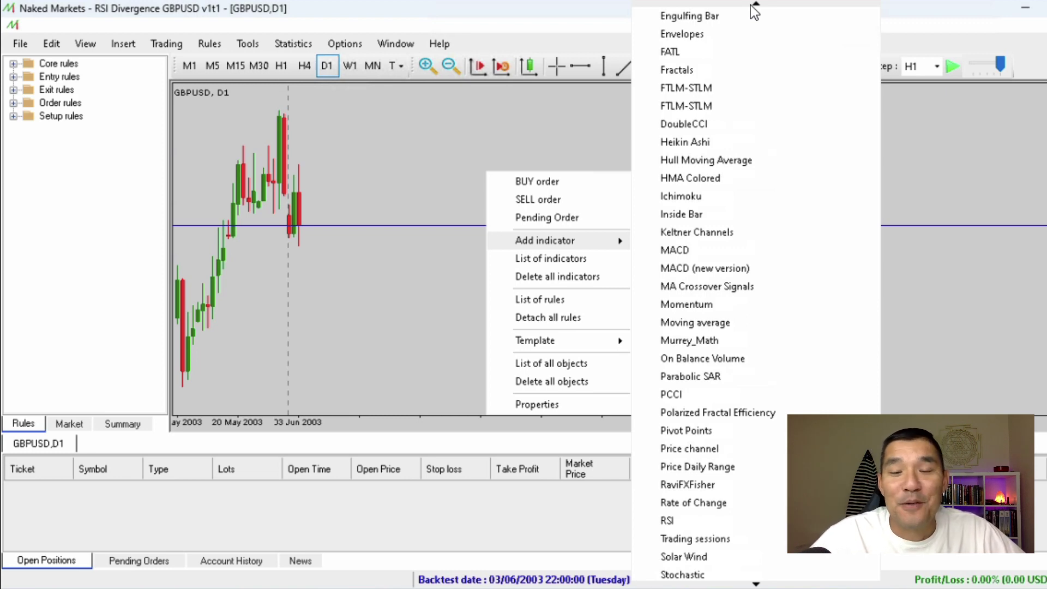
click(759, 324)
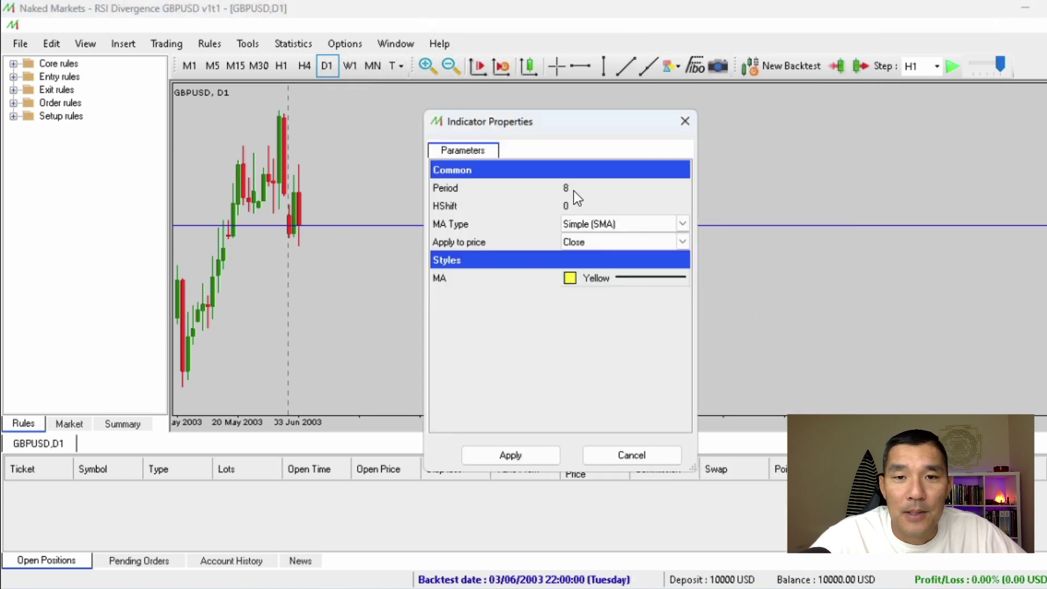
Make it a 20-period Exponential (EMA), apply it, and replay to 11/06/2003
click(574, 188)
key(BackSpace)
text(20)
click(682, 222)
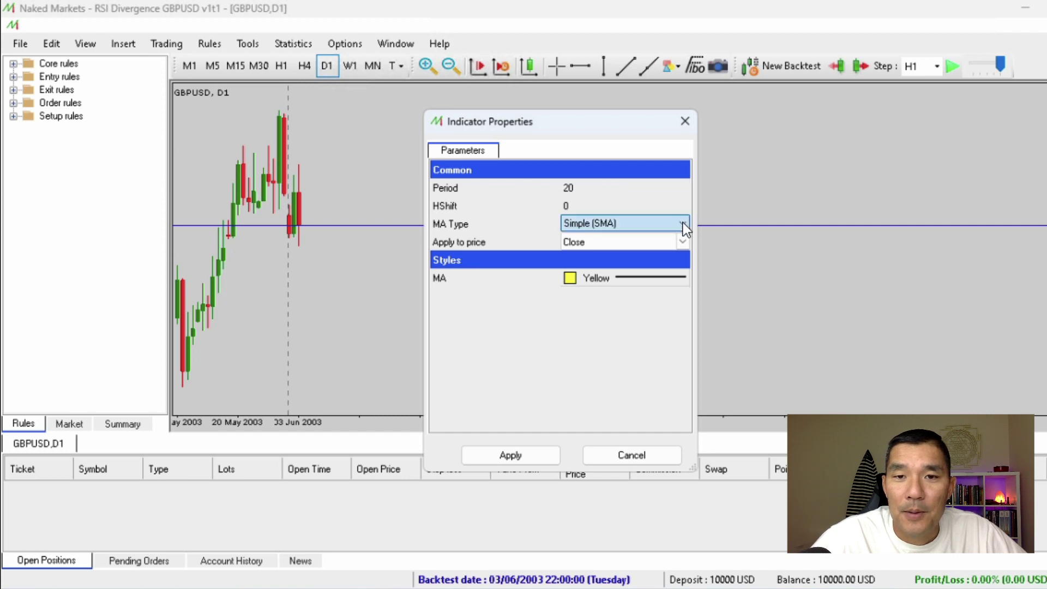
click(669, 250)
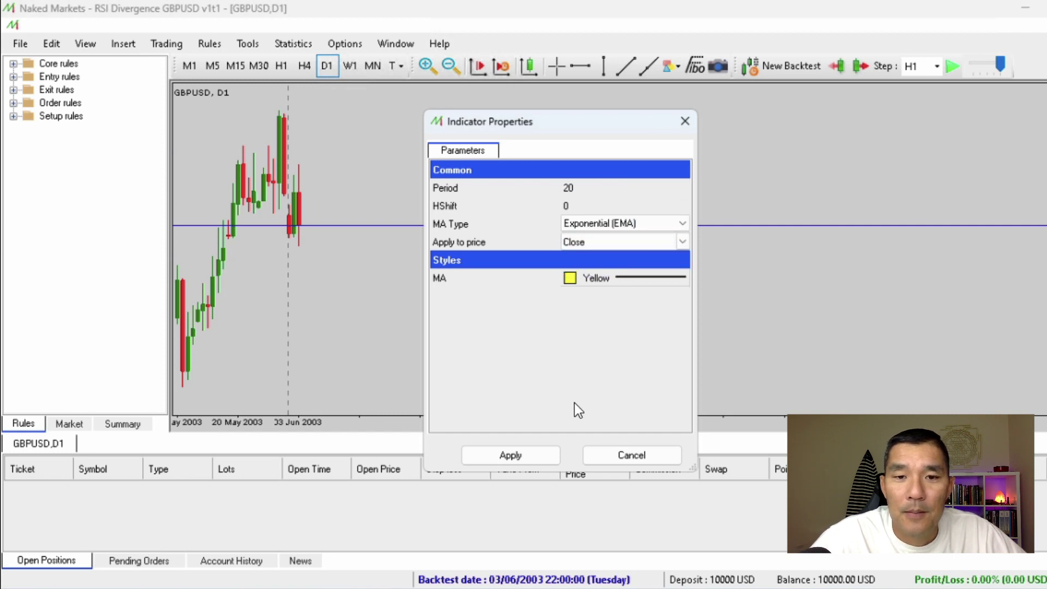
click(532, 456)
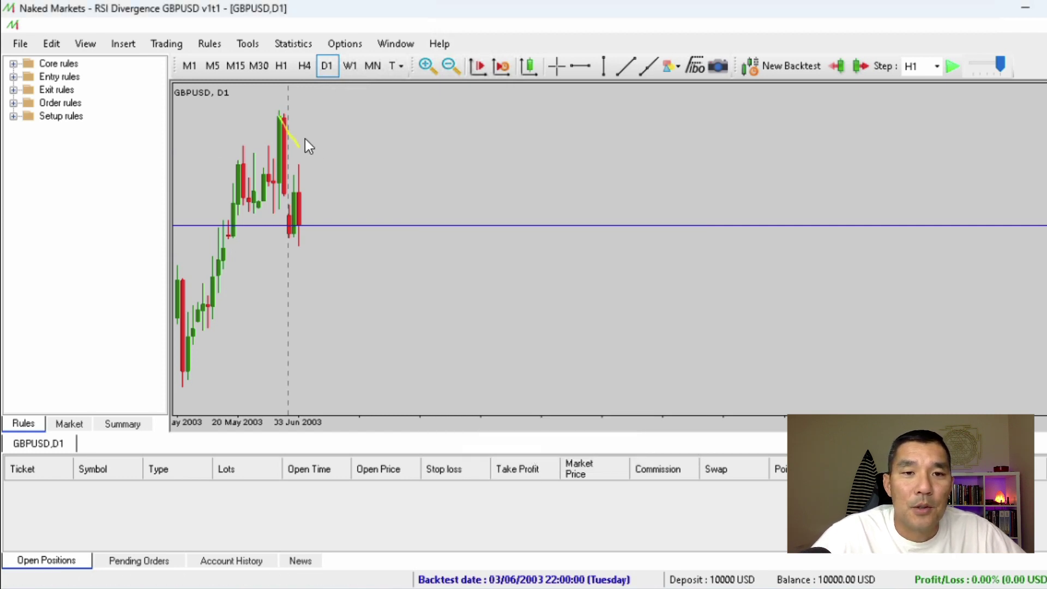
key(space)
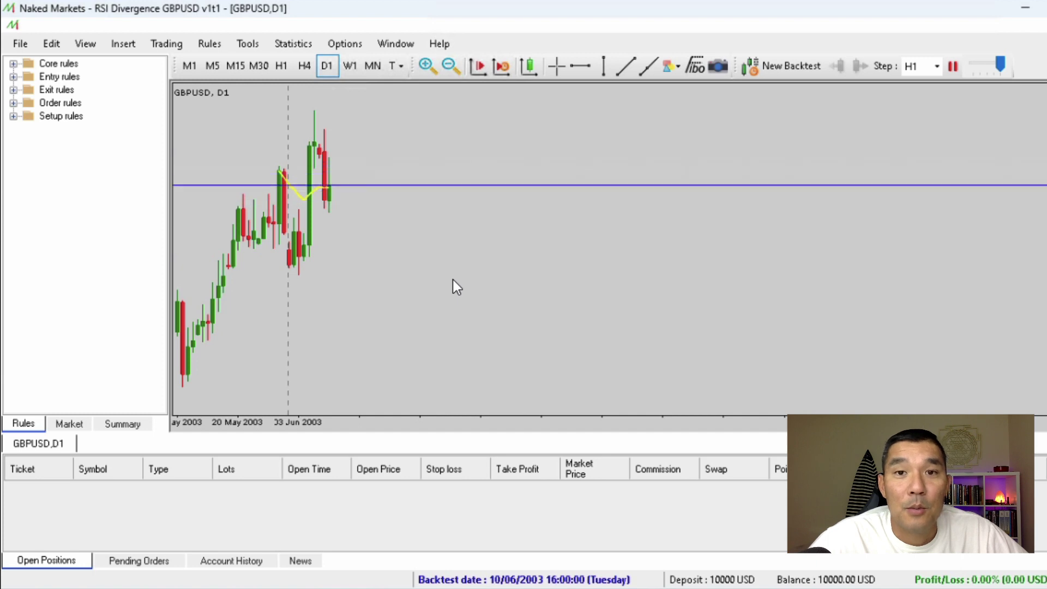
key(space)
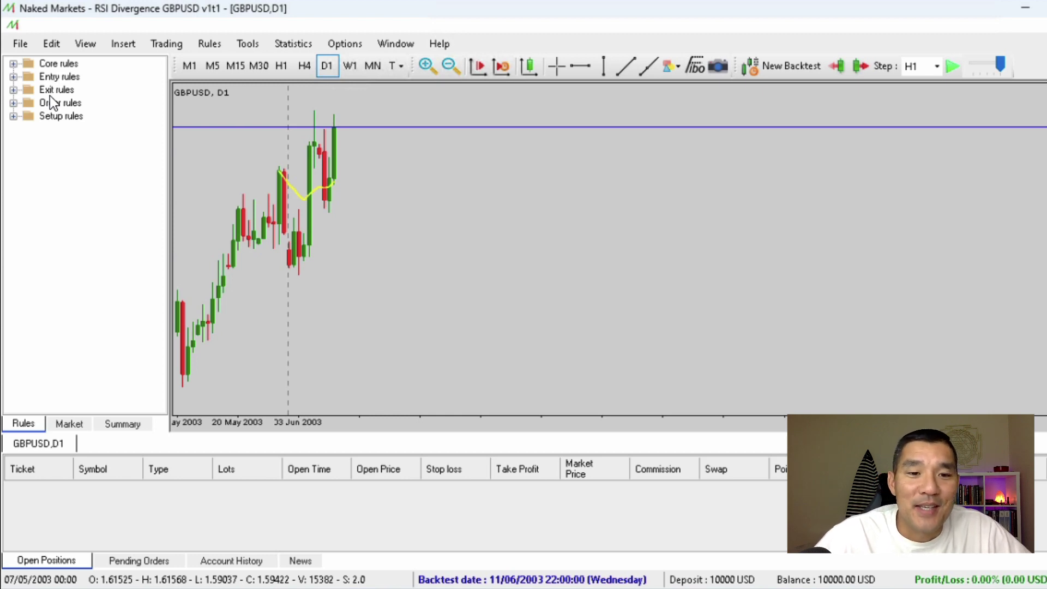
Place a 0.14-lot GBPUSD sell with stop loss 1.67338 and take profit 1.63304 picked on the chart
right_click(520, 200)
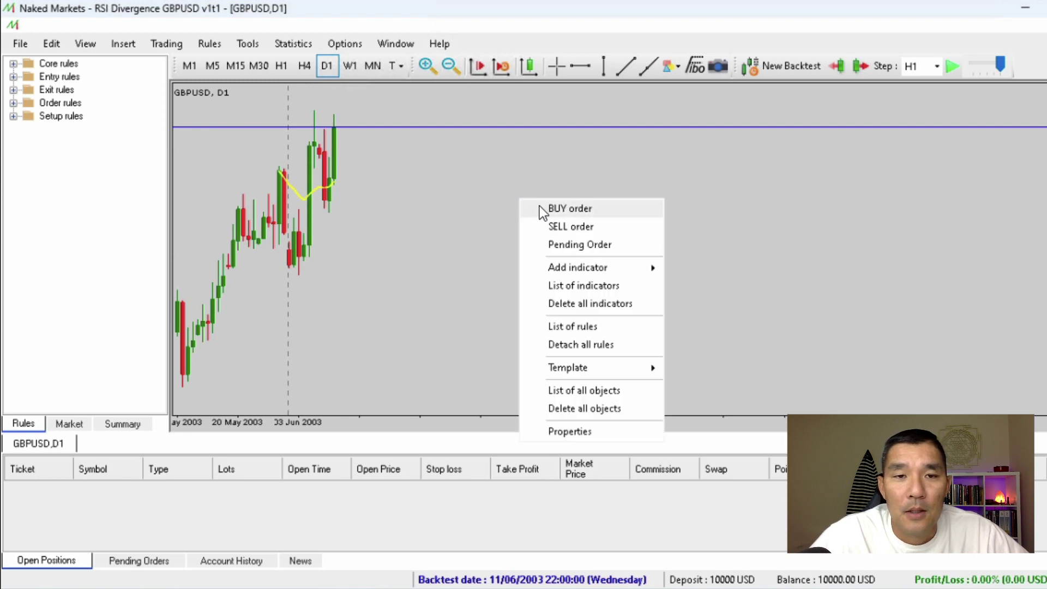
click(591, 226)
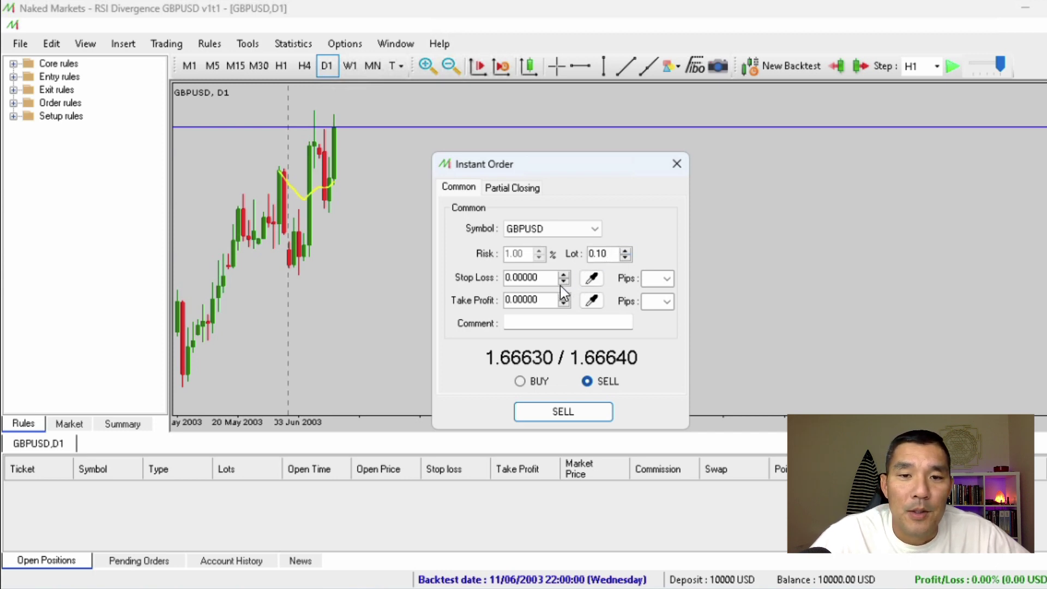
click(593, 279)
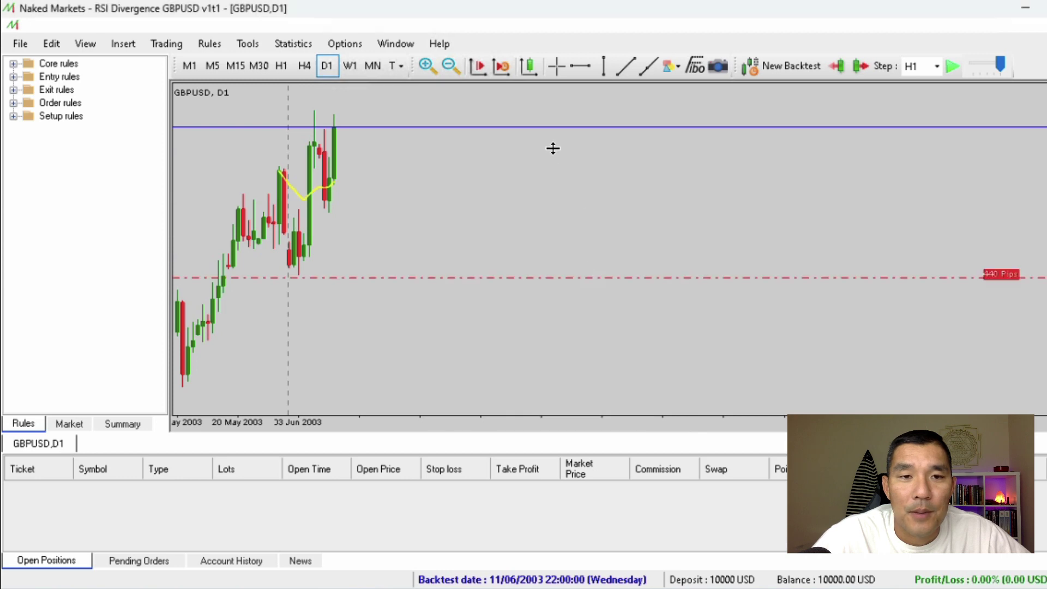
click(536, 103)
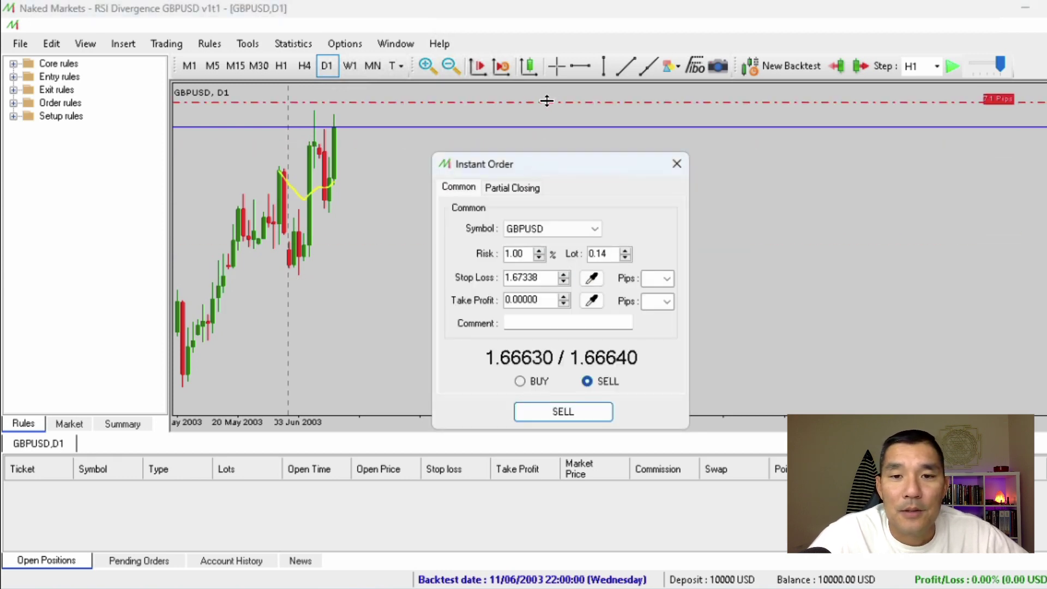
click(592, 300)
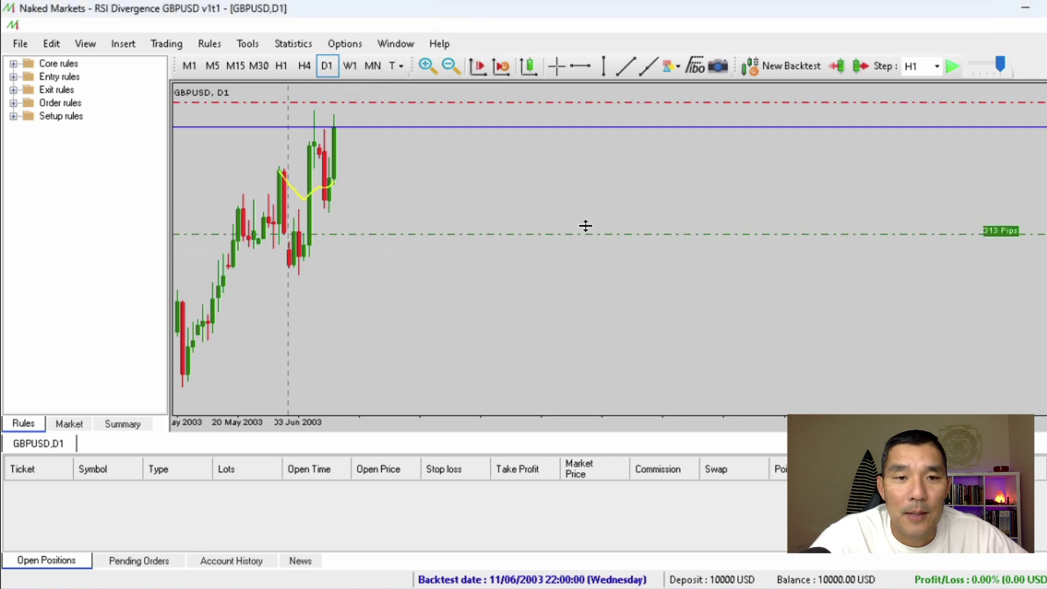
click(586, 241)
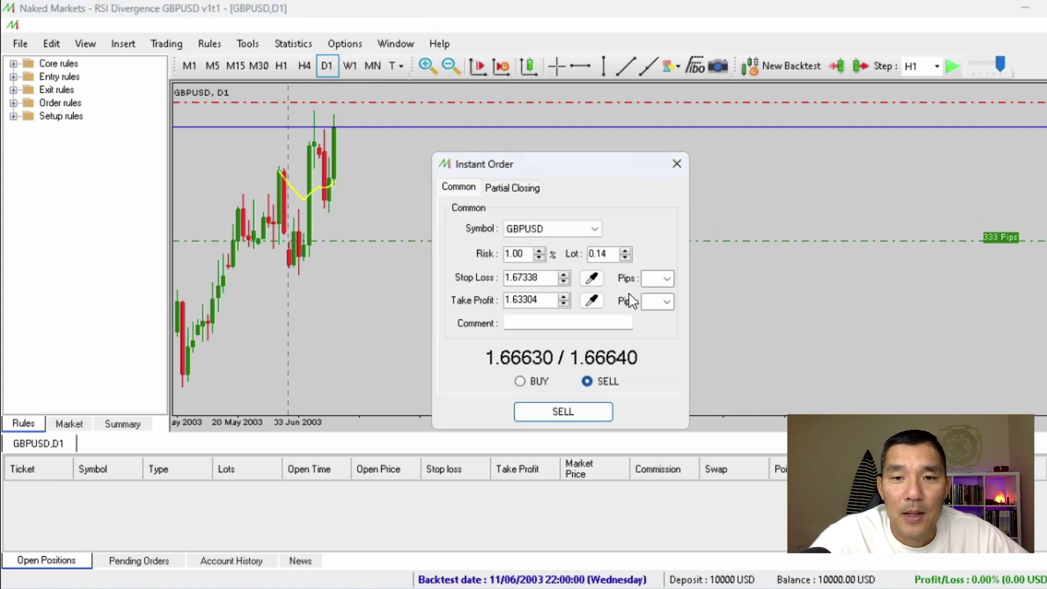
click(667, 279)
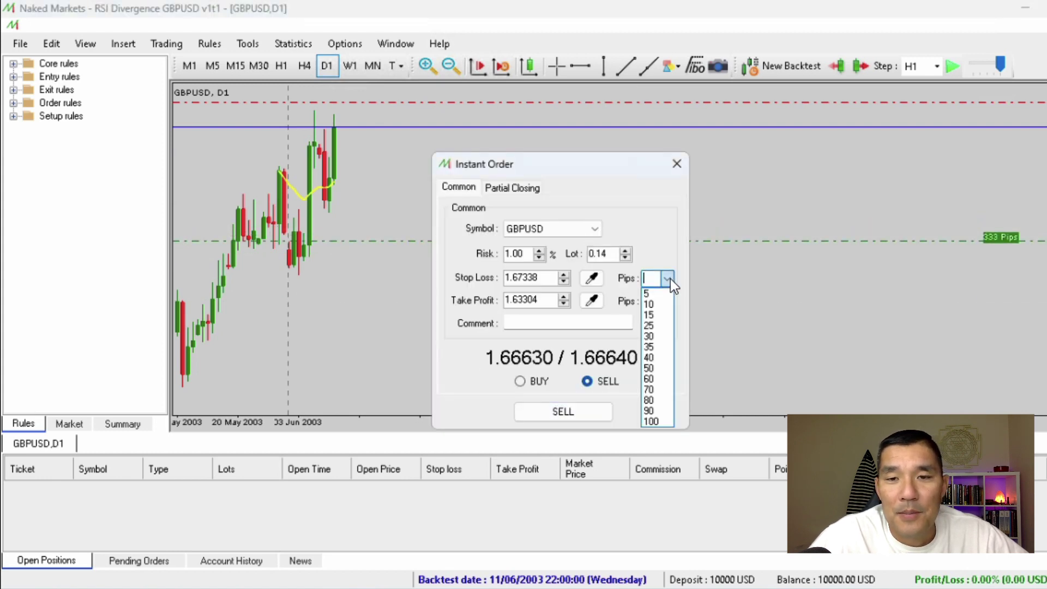
click(656, 223)
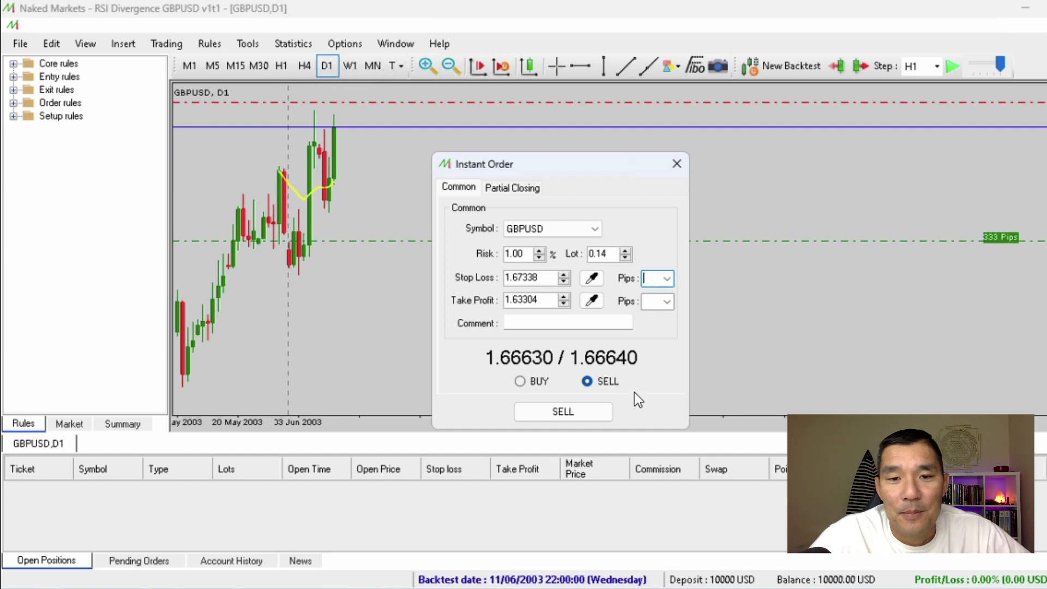
click(587, 412)
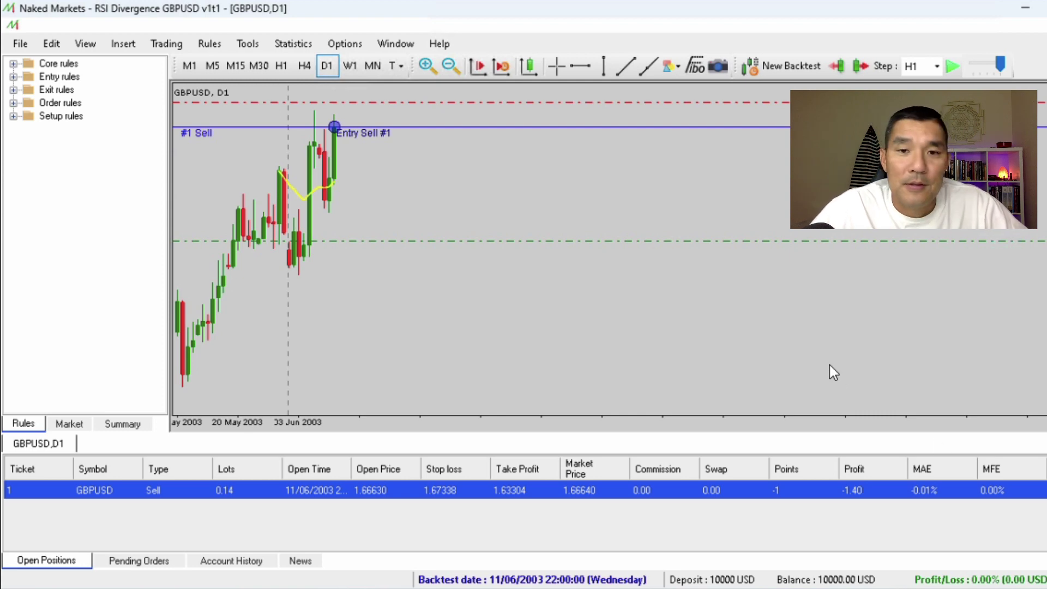
Replay until the sell closes at a loss, pausing at 18/06/2003 with 9900.88 USD balance
key(space)
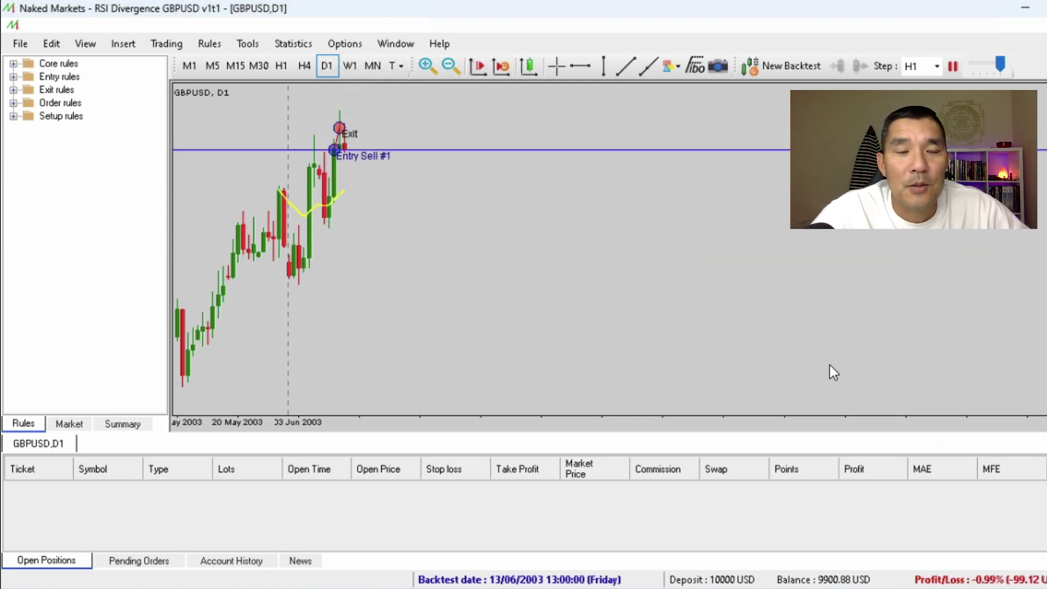
key(space)
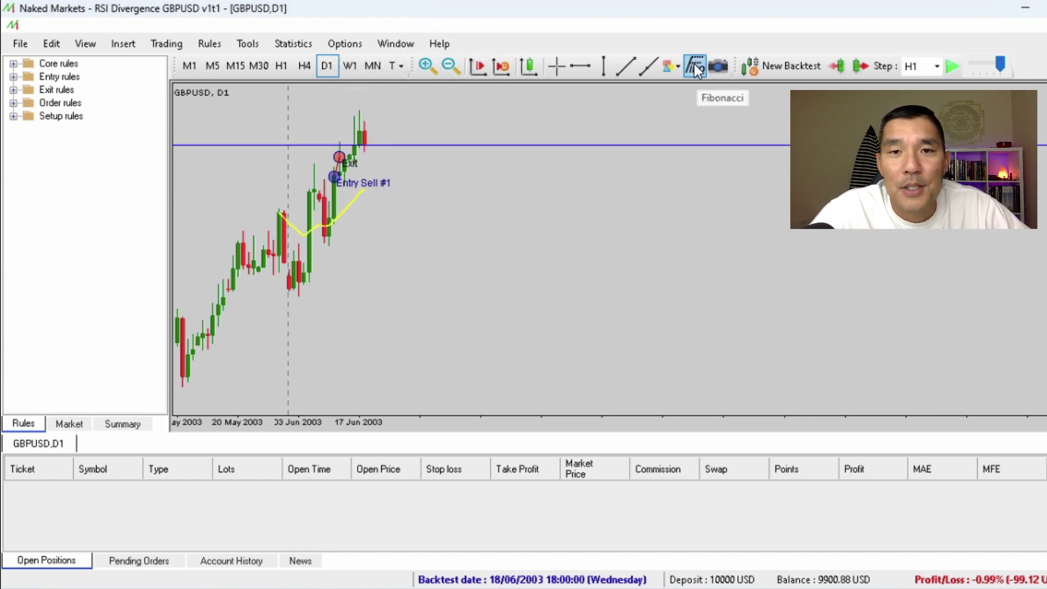
click(606, 67)
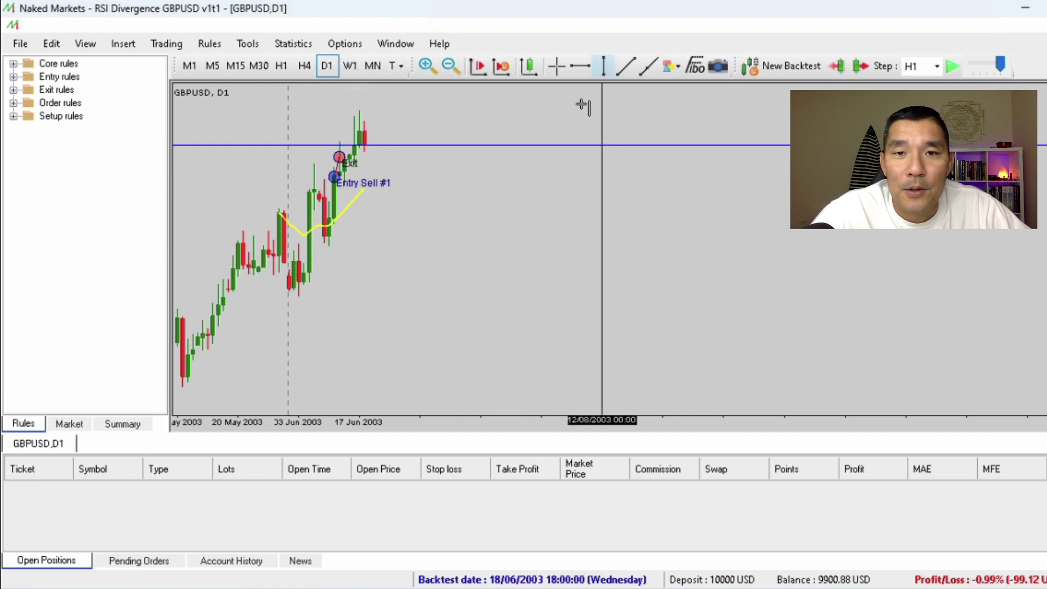
Draw a horizontal level near the recent highs and briefly open the Statistics Center
click(581, 66)
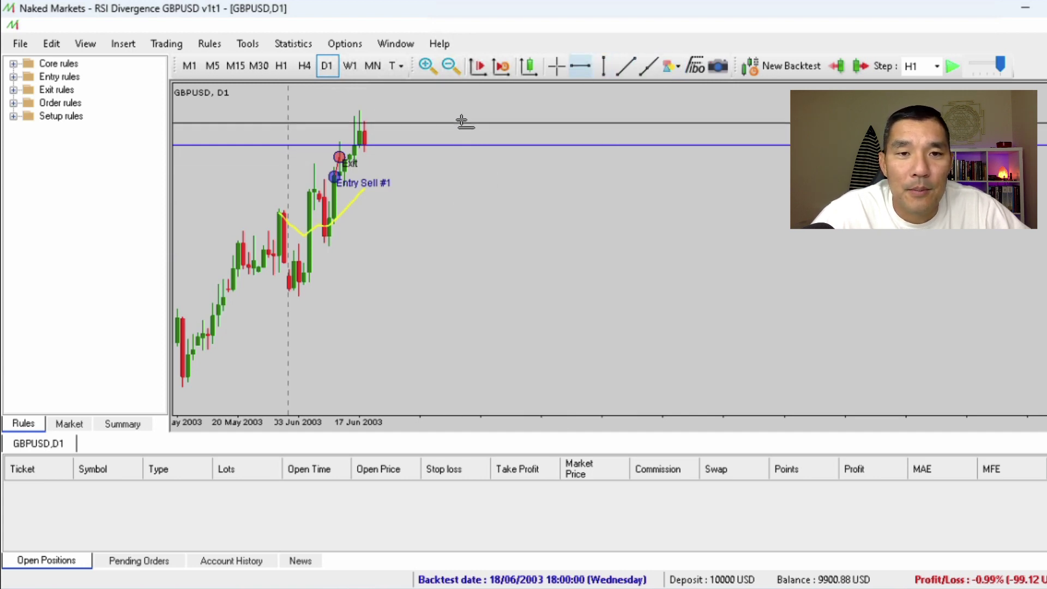
click(462, 122)
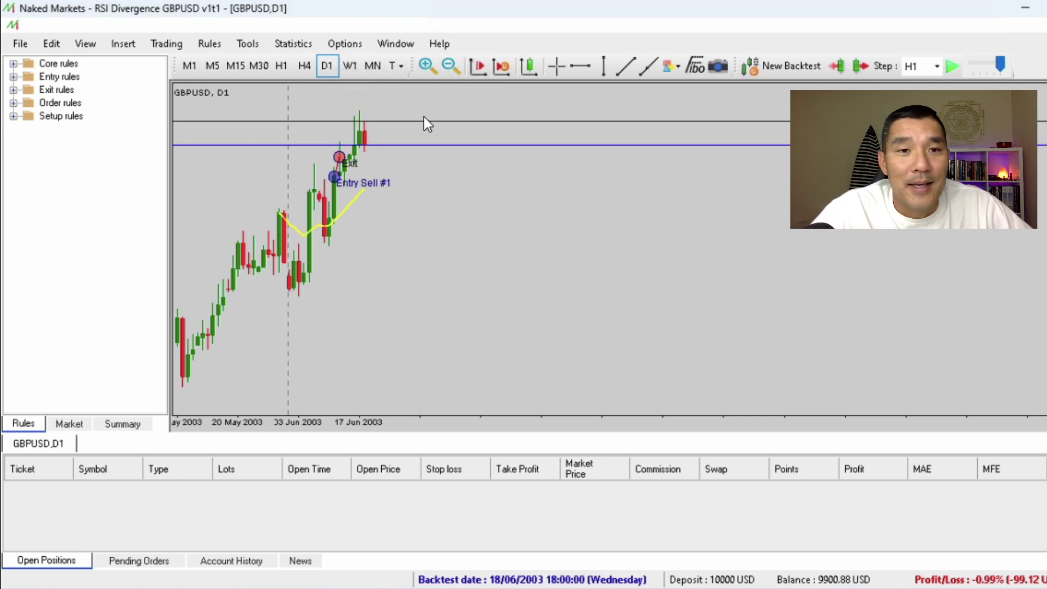
click(253, 42)
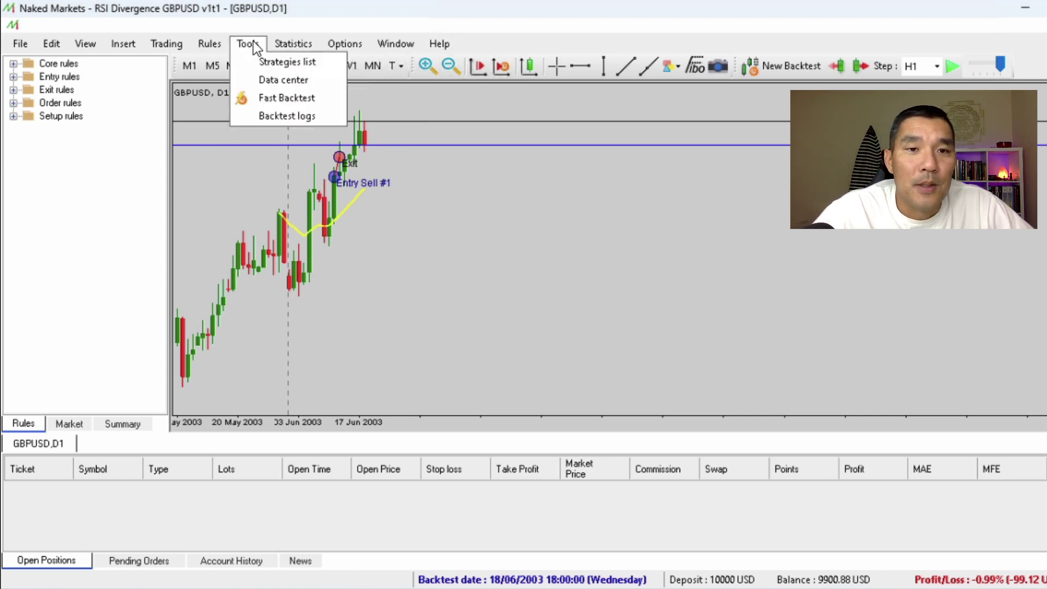
mouse_move(292, 43)
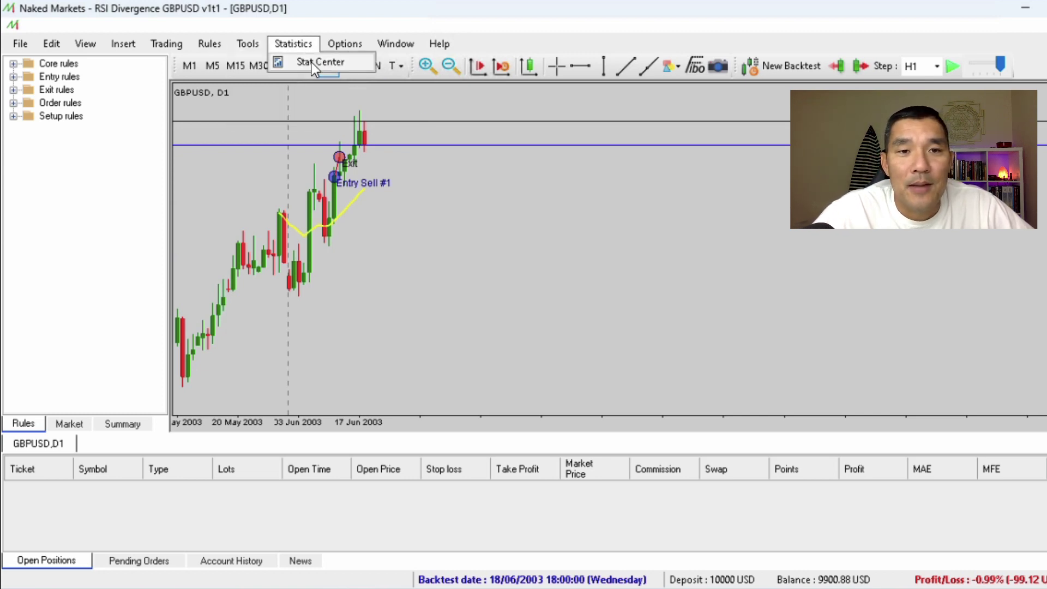
click(313, 61)
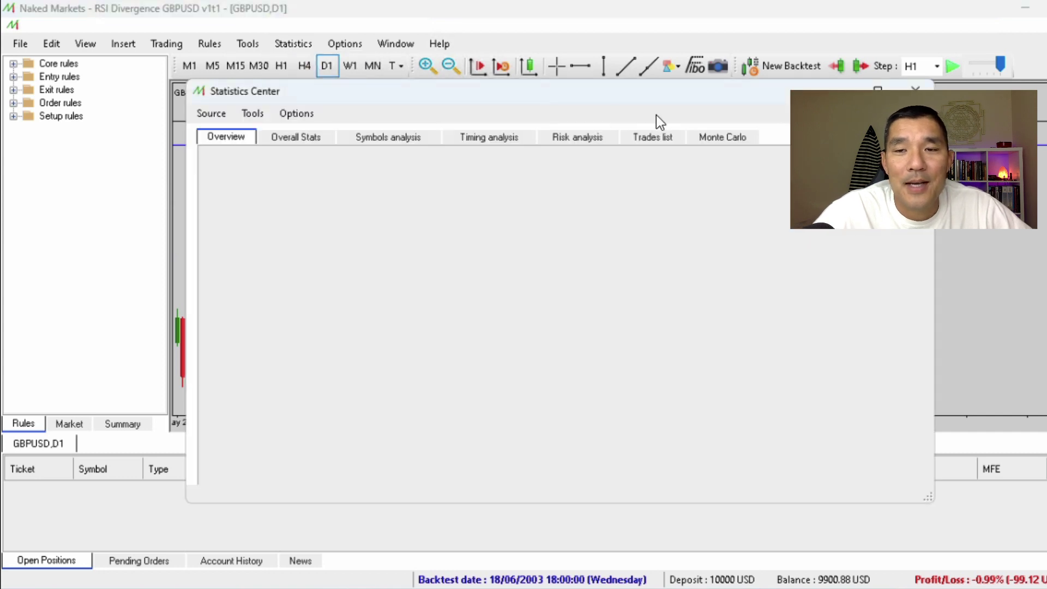
click(915, 88)
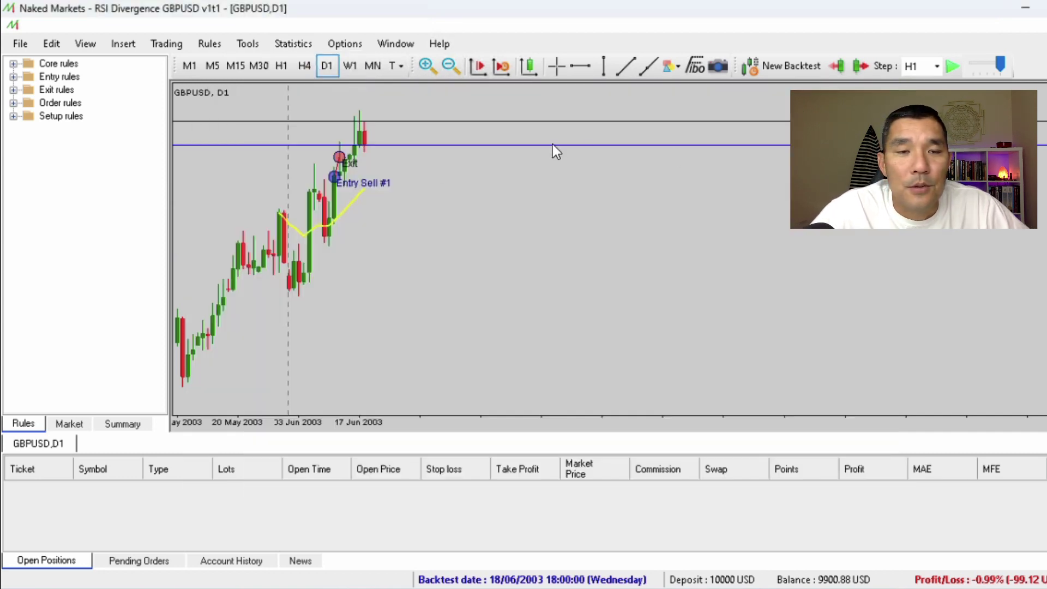
Save the backtest as 'RSI Divergence GBPUSD v1t1.bkt'
click(27, 46)
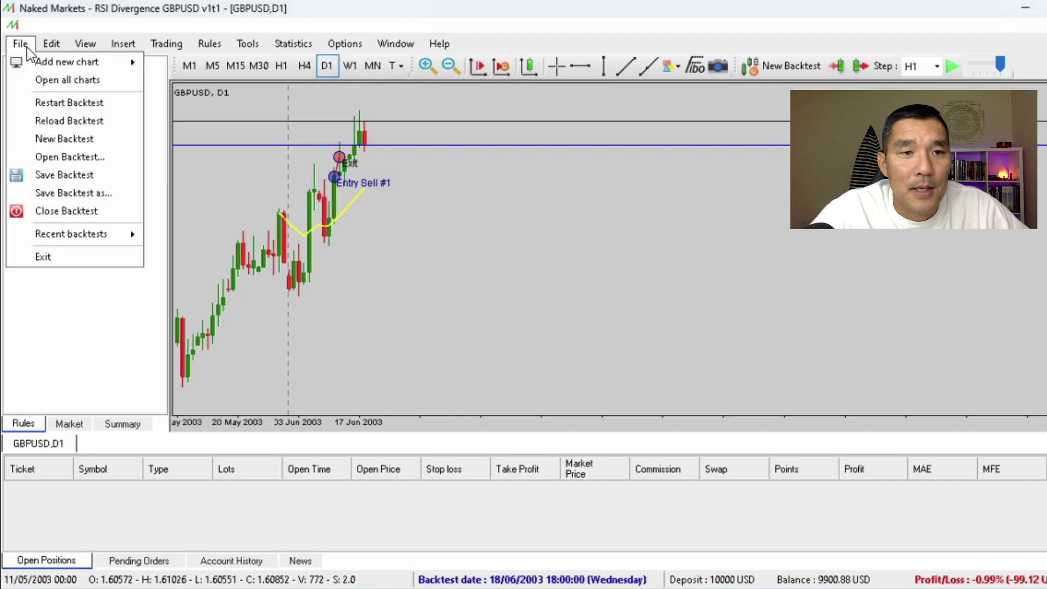
click(67, 175)
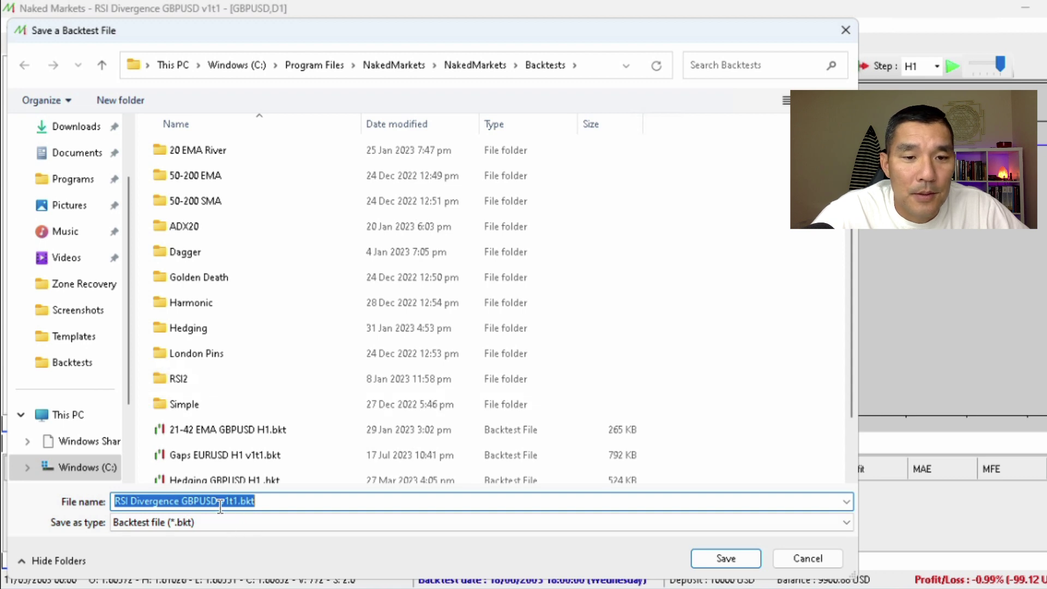
click(702, 556)
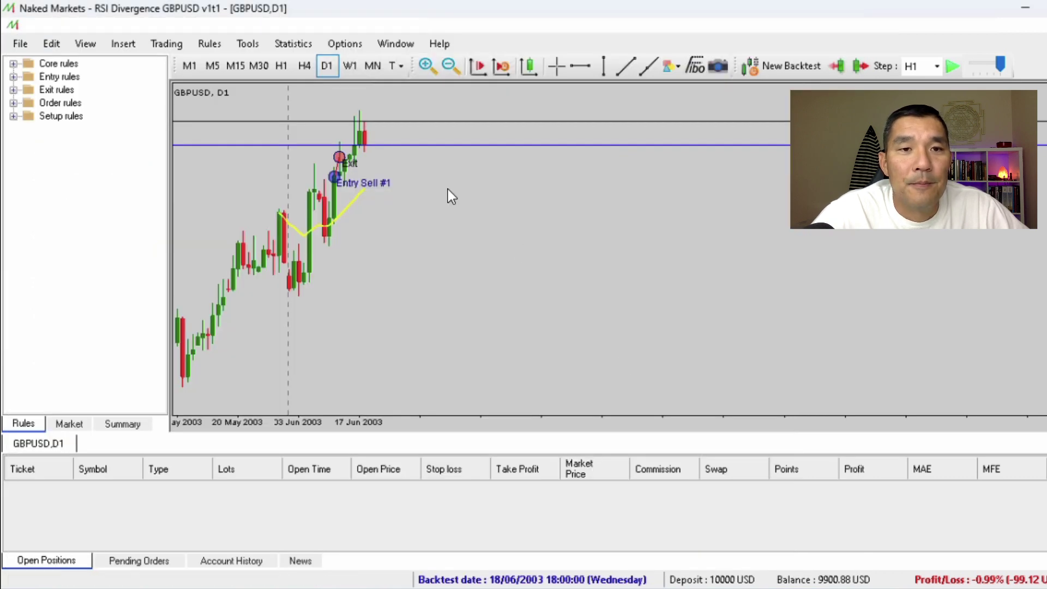
Open the Statistics Center full screen and import the RSI Divergence GBPUSD v1t1.bkt backtest
click(302, 43)
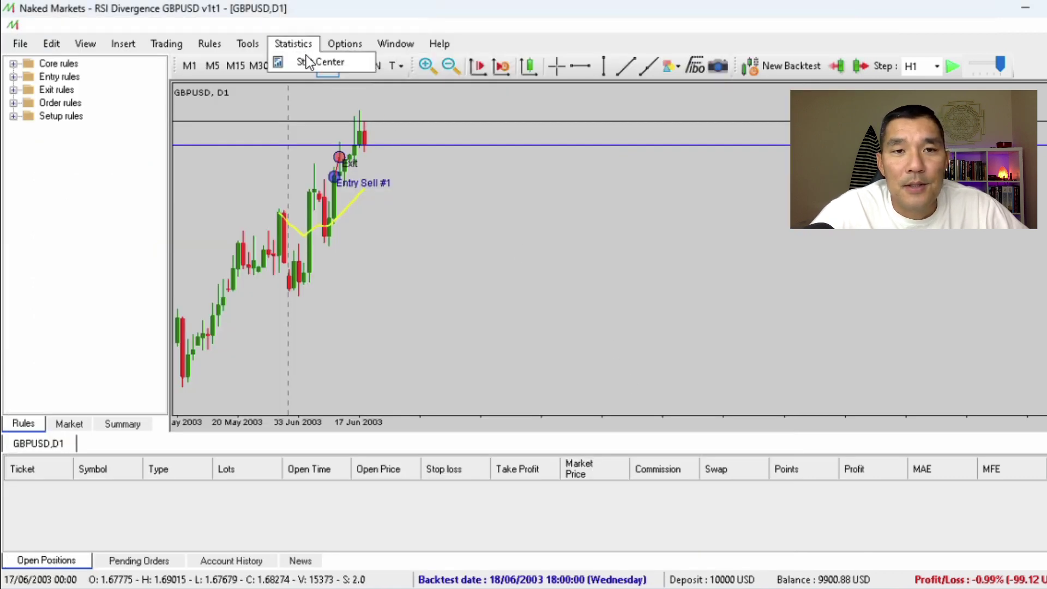
click(306, 59)
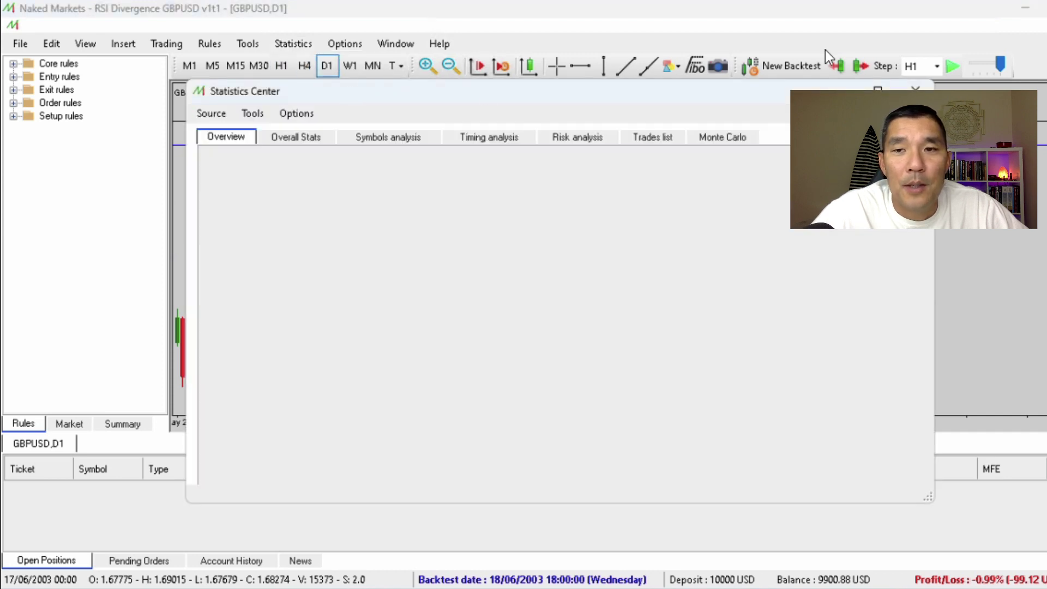
click(878, 89)
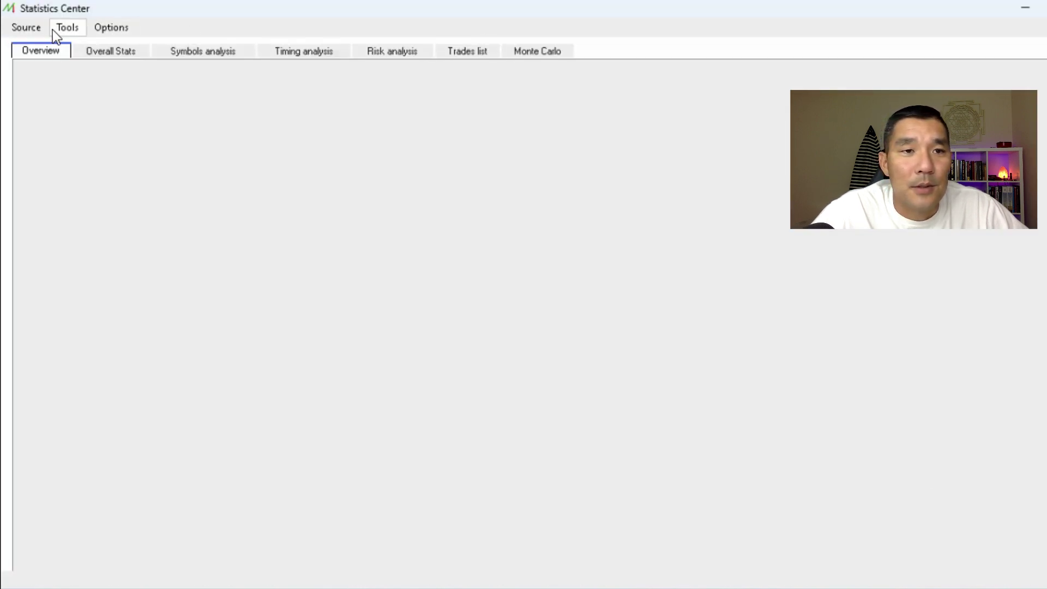
click(26, 29)
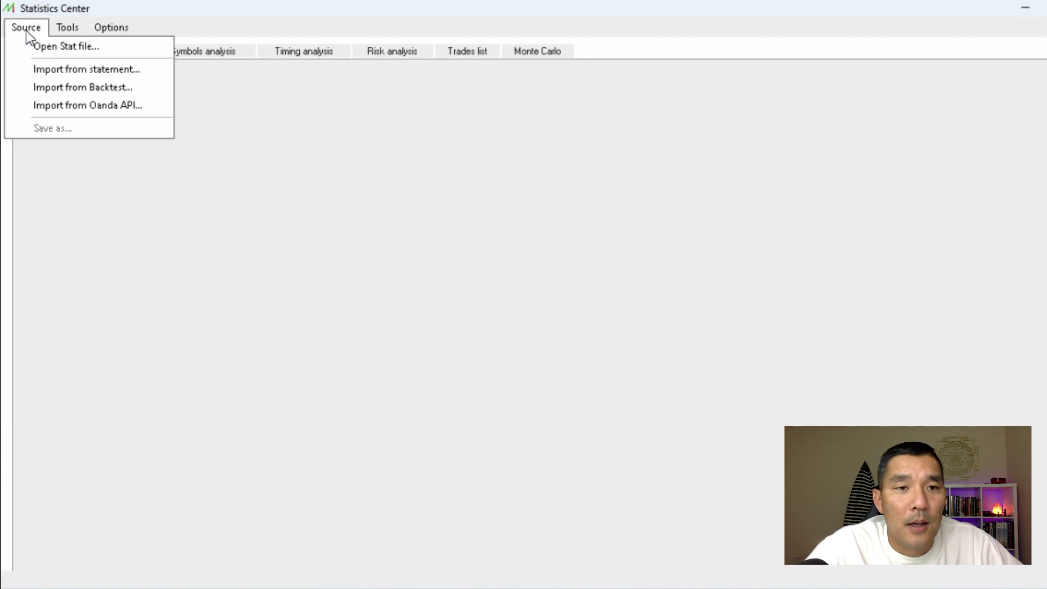
click(80, 89)
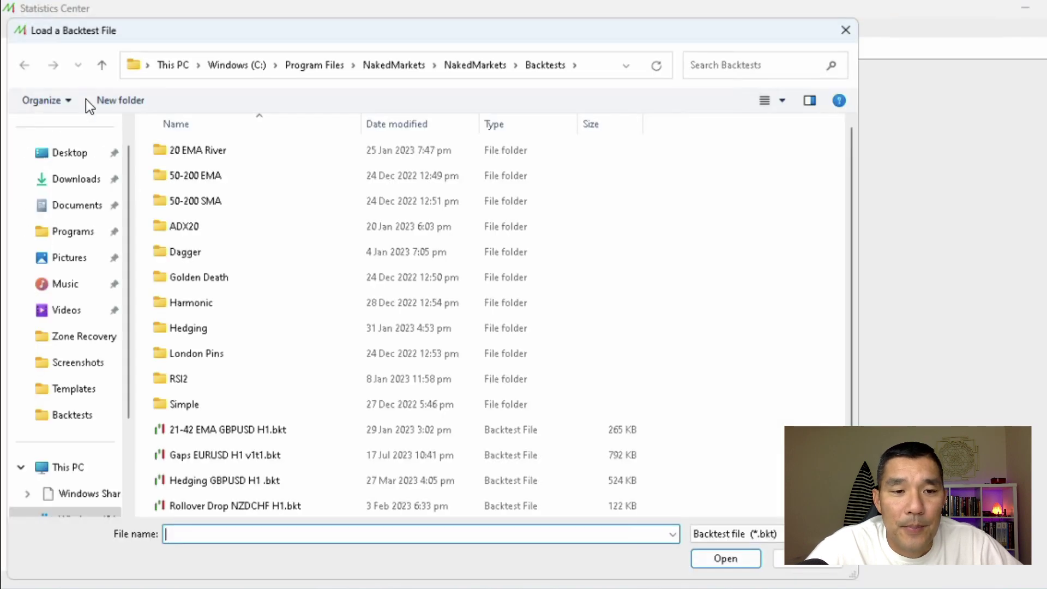
scroll(319, 334, down, 1)
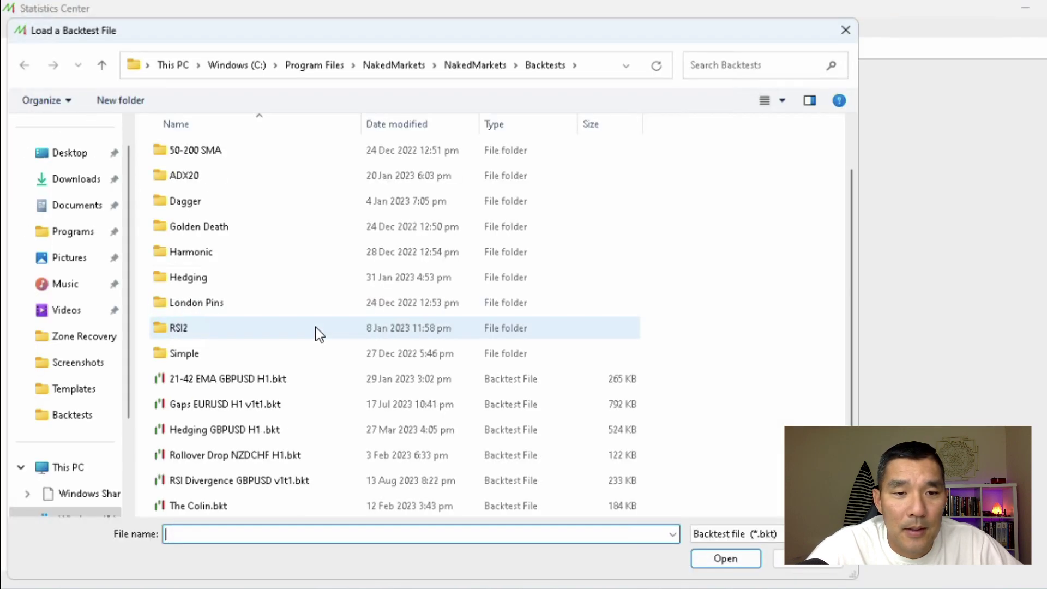
click(279, 480)
click(725, 558)
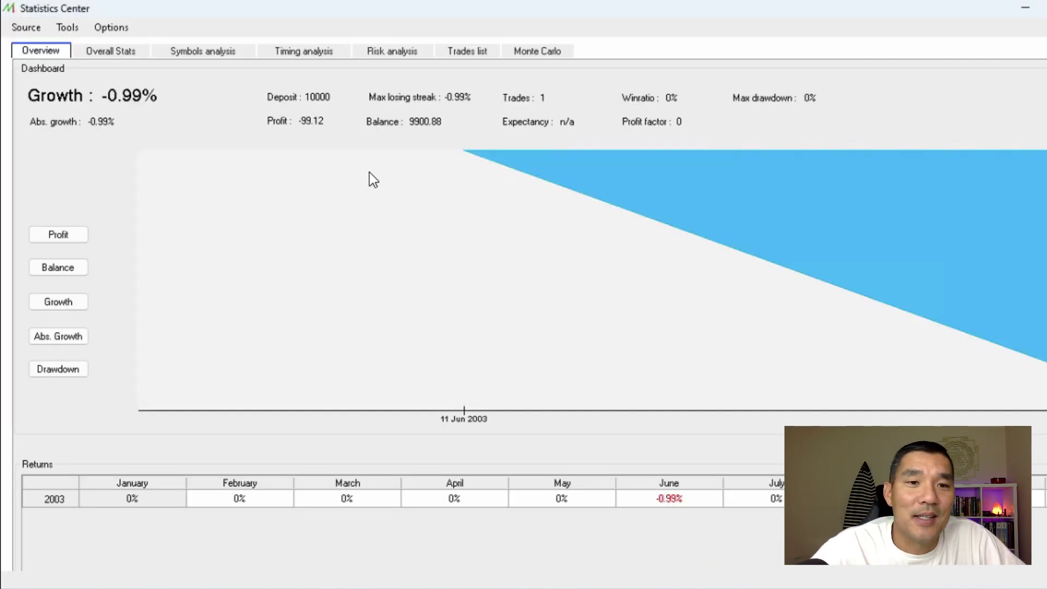
Review the overall statistics, longs/shorts, timing, risk of ruin and trades list tabs
click(127, 54)
click(188, 56)
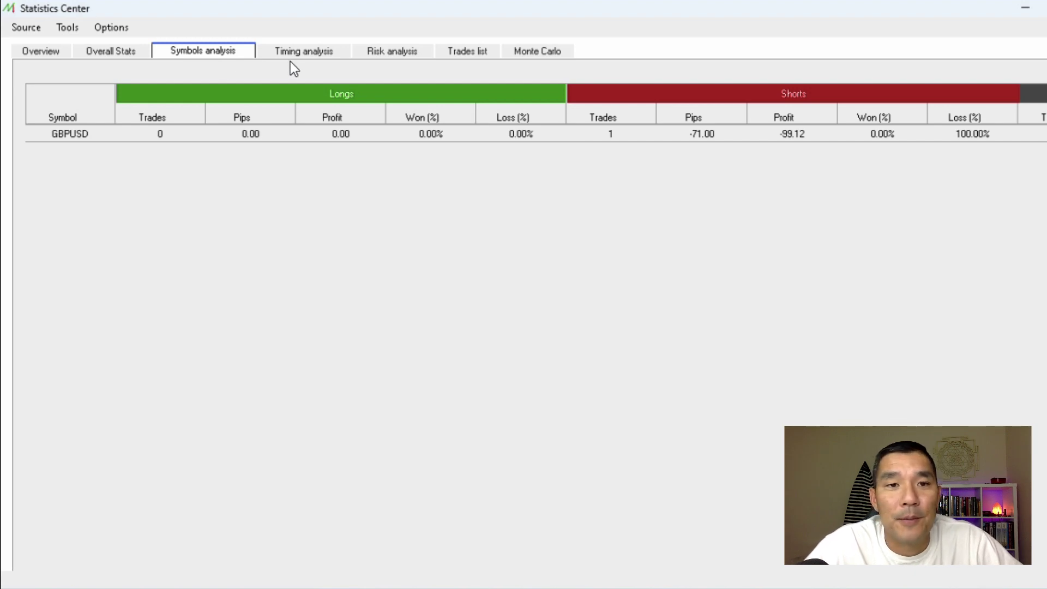
click(304, 53)
click(389, 50)
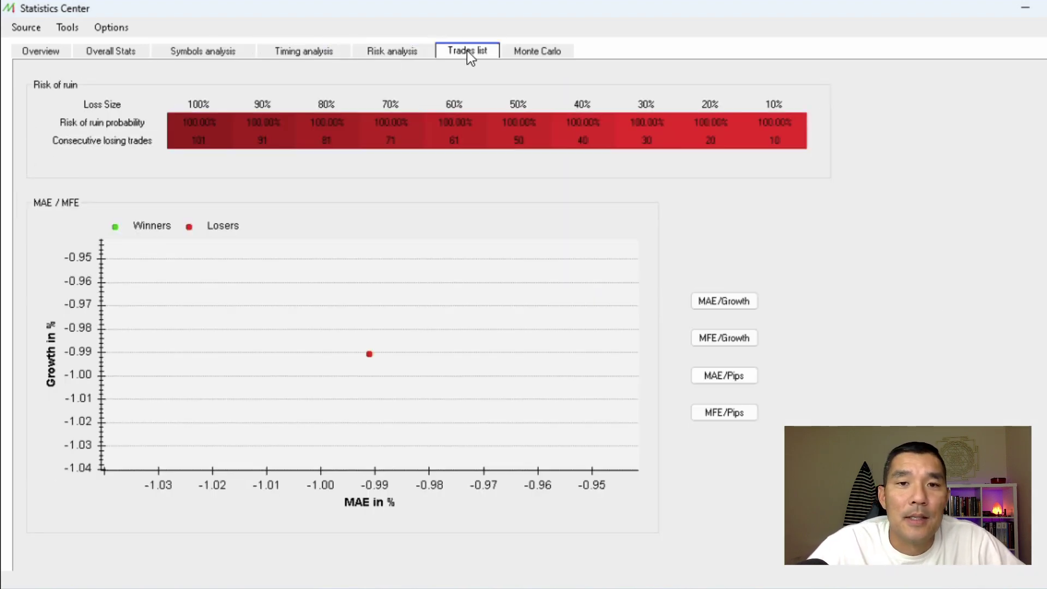
click(467, 51)
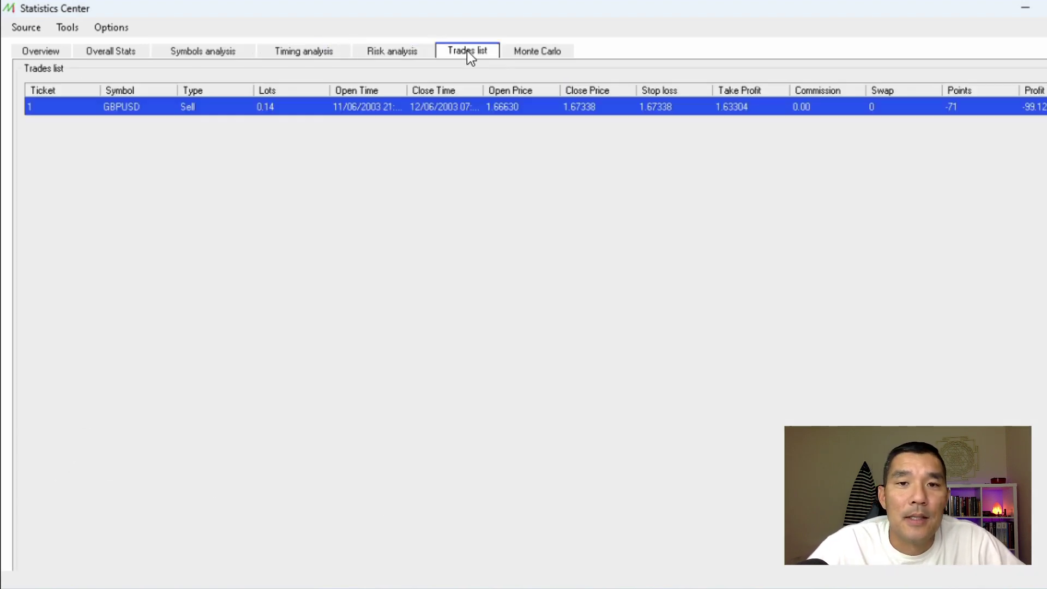
Launch a Monte Carlo analysis of the backtest with 100 simulations
click(532, 56)
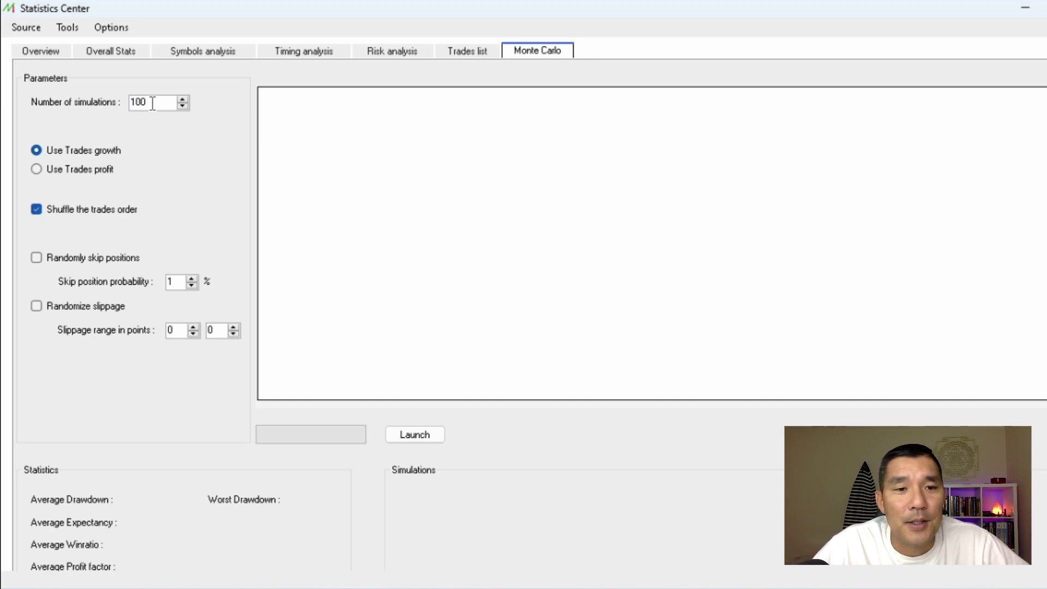
click(427, 434)
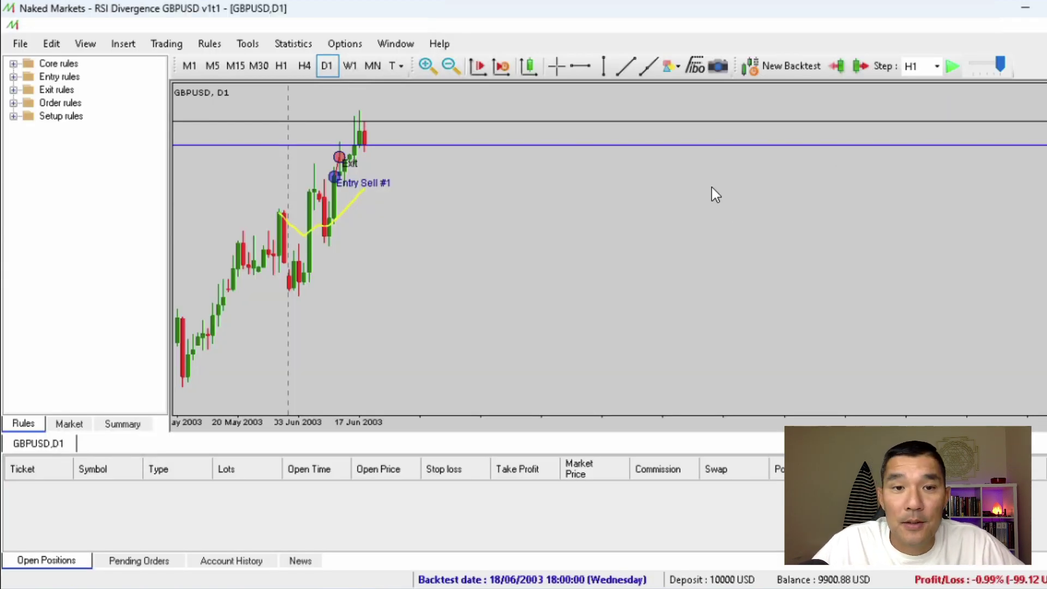
Briefly play then stop the replay, and change the Step to D1
key(space)
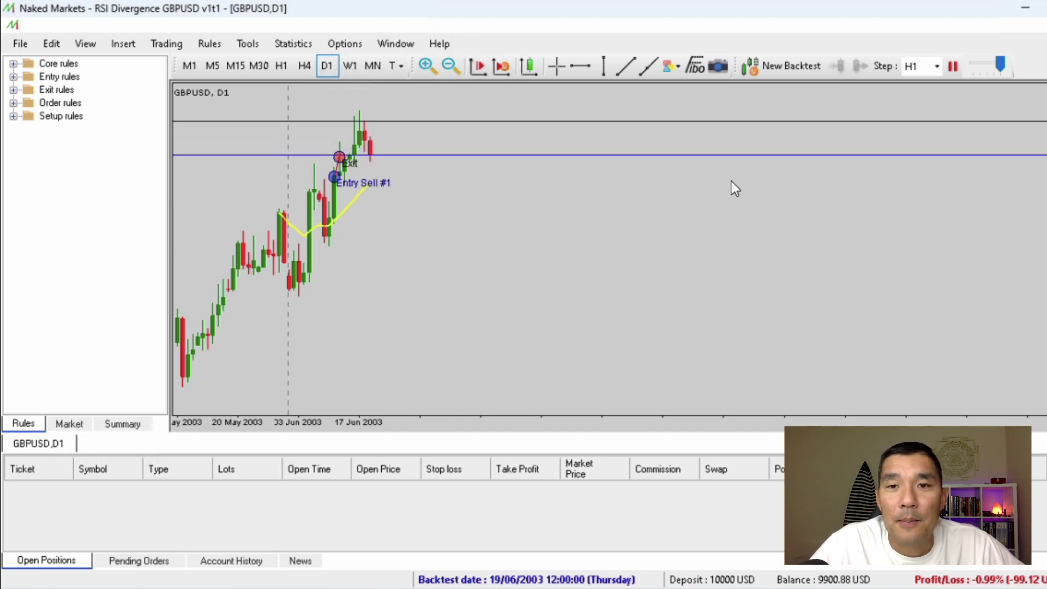
click(954, 67)
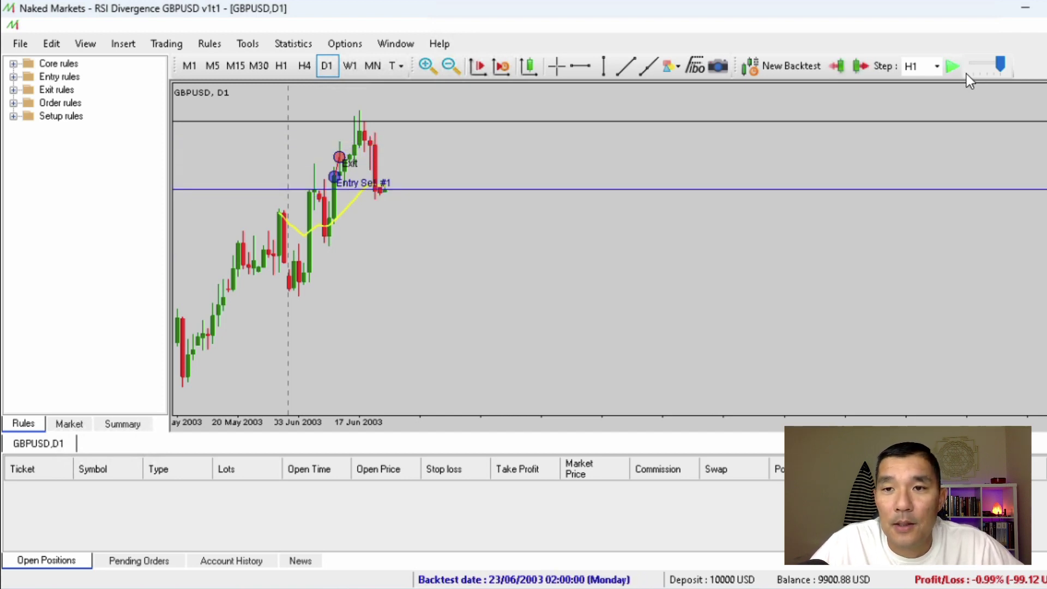
click(937, 67)
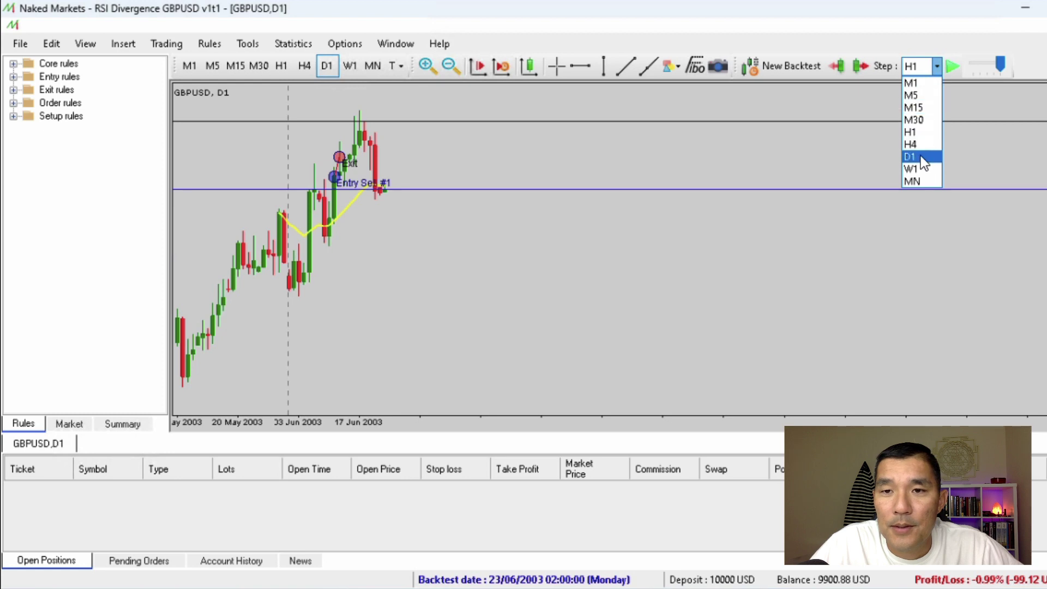
click(901, 158)
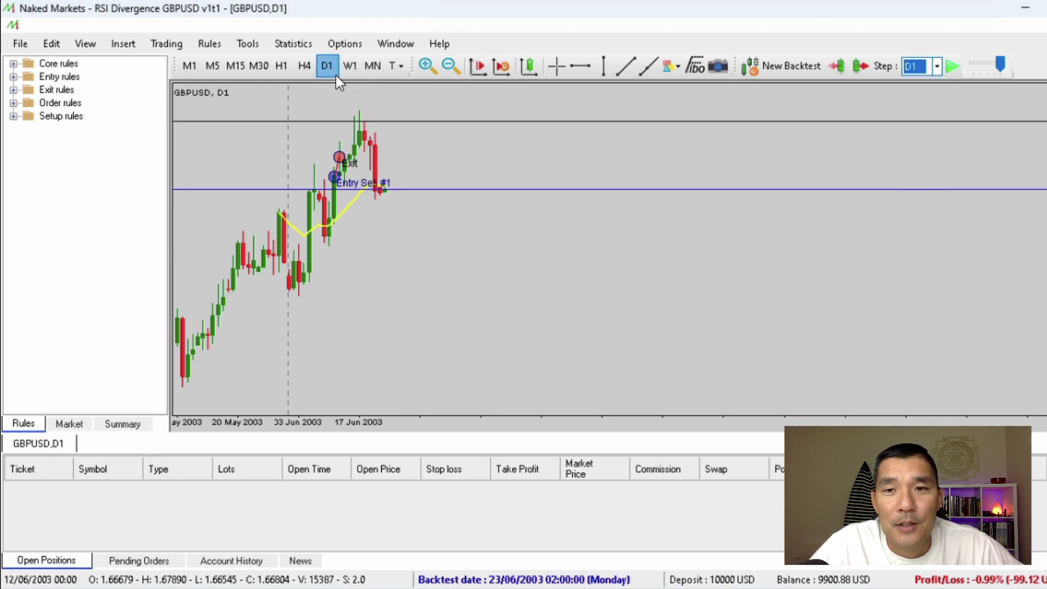
click(886, 152)
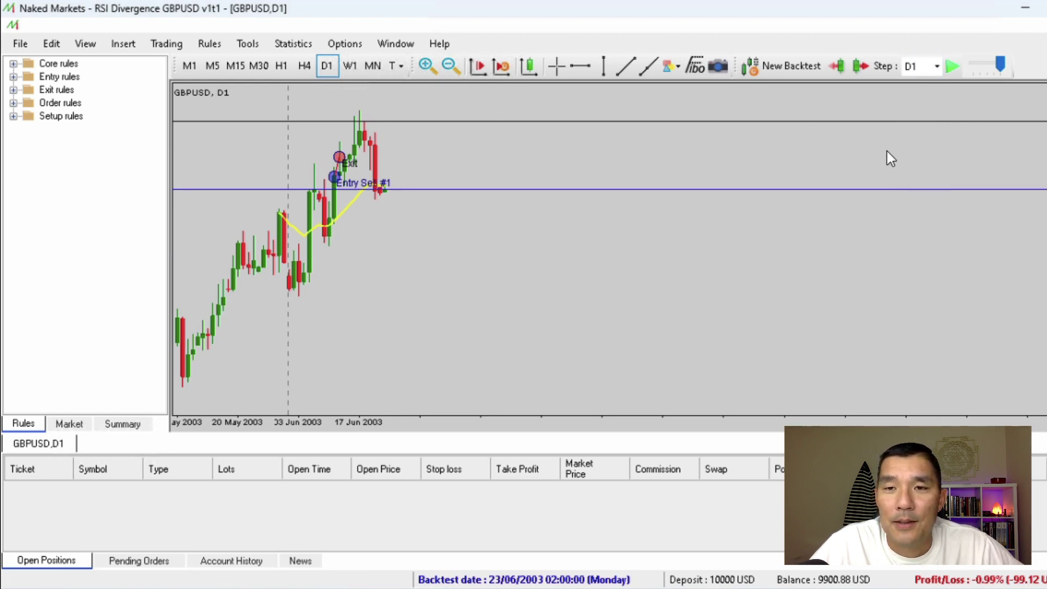
Replay in daily steps to 23/01/2004, adjusting the replay speed slider
key(space)
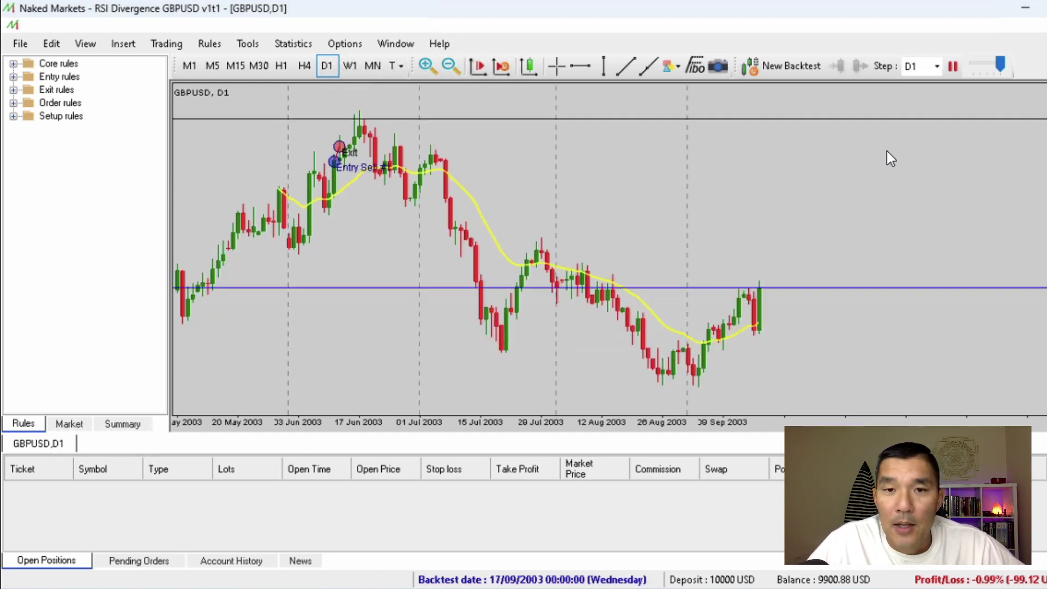
key(space)
drag(1002, 64, 993, 64)
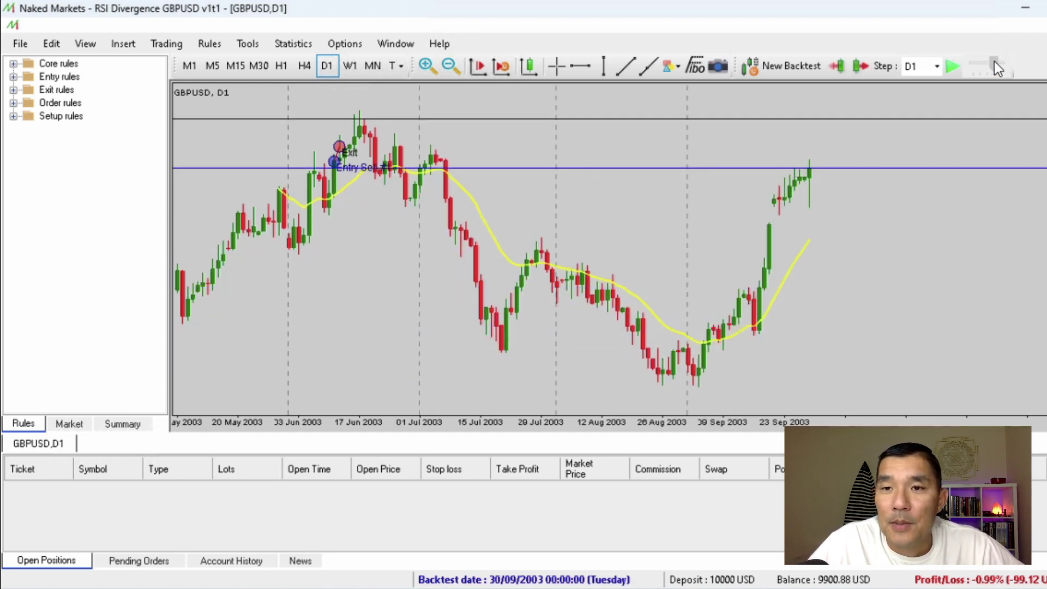
key(space)
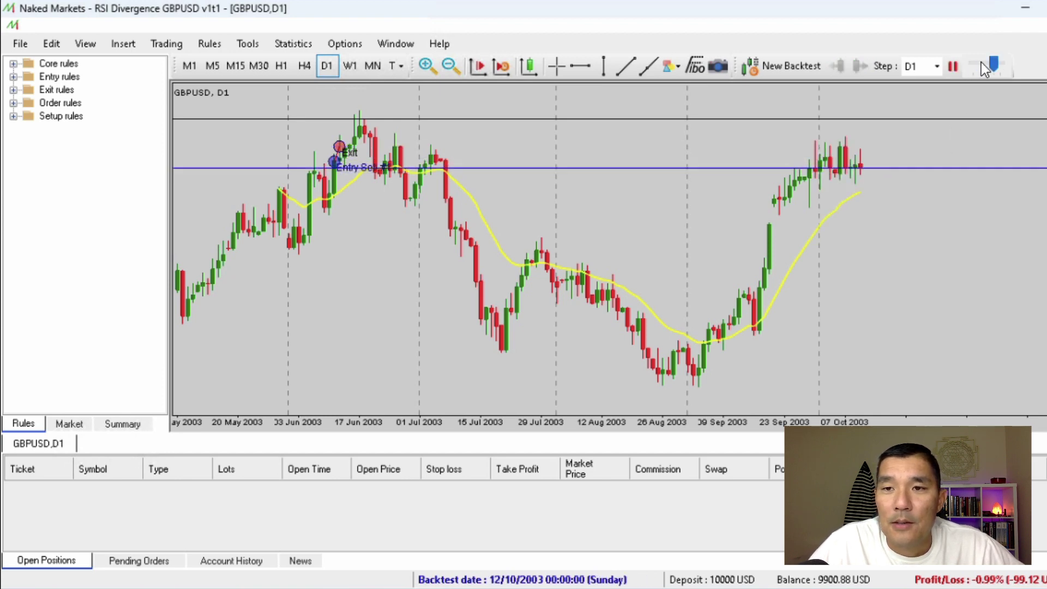
drag(992, 64, 987, 65)
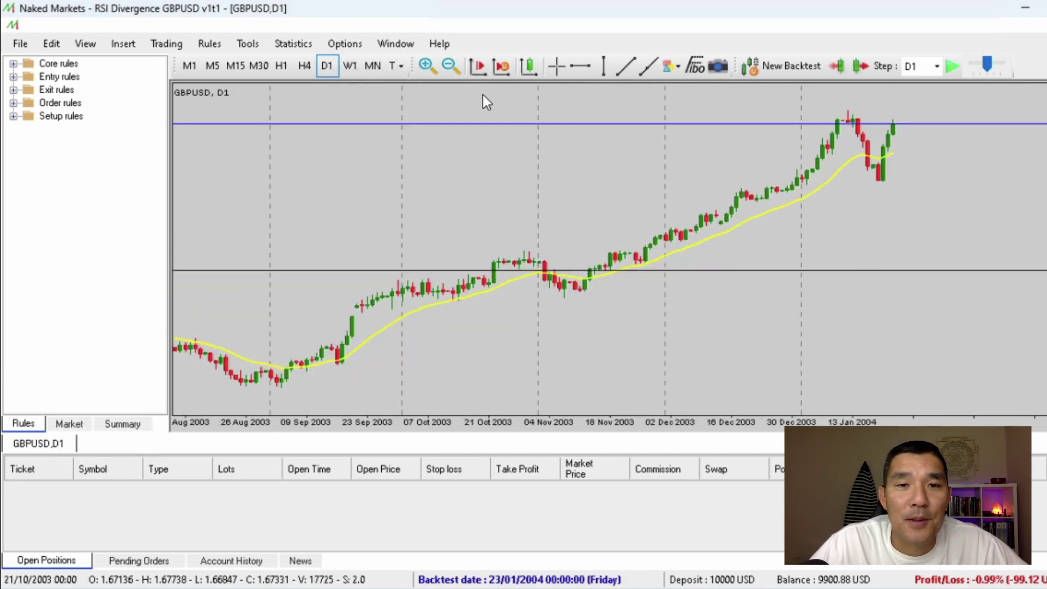
Zoom the chart out and back in, then bring up the backtest File commands
click(451, 67)
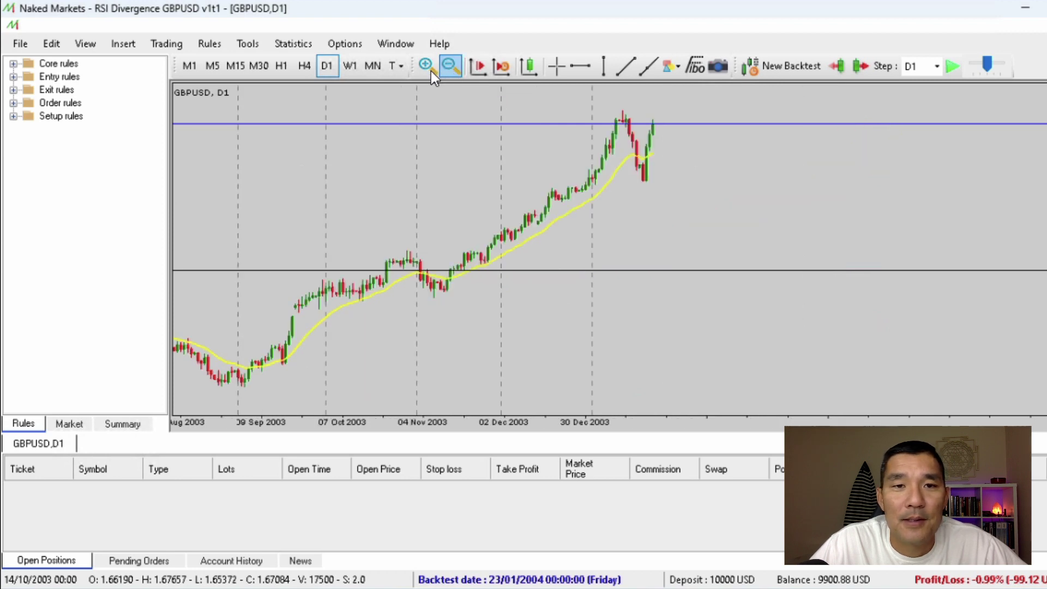
click(428, 67)
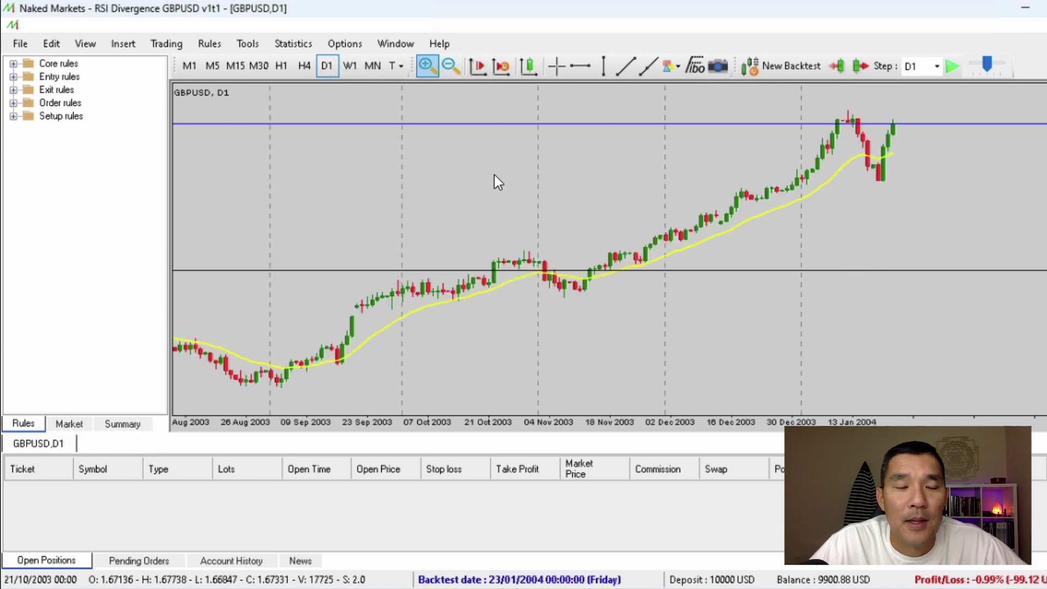
click(20, 44)
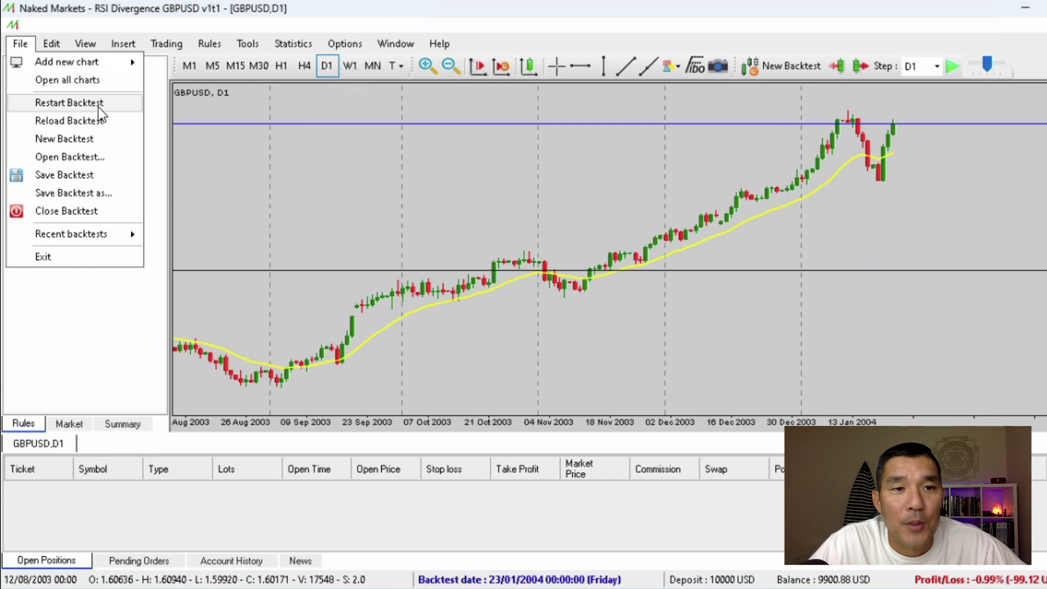